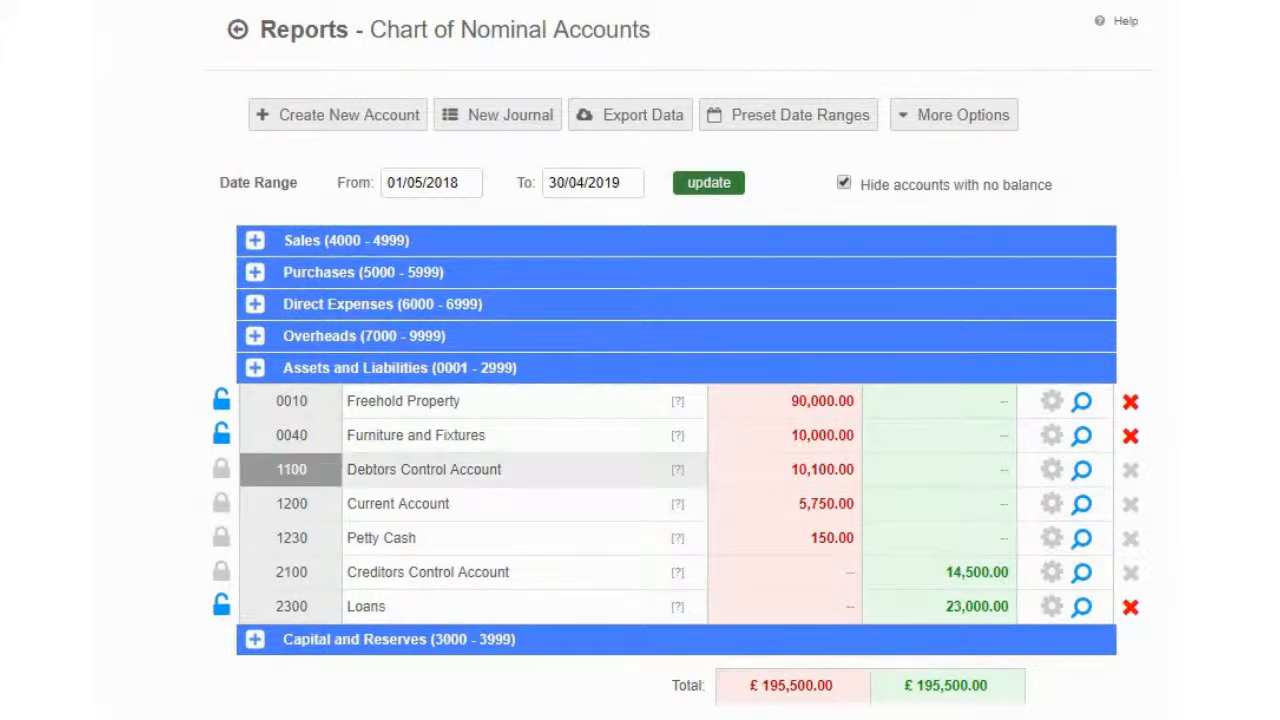
# Step: Read the descriptions of the Debtors Control Account and the Creditors Control Account in the chart of nominal accounts
pyautogui.moveTo(678, 470)
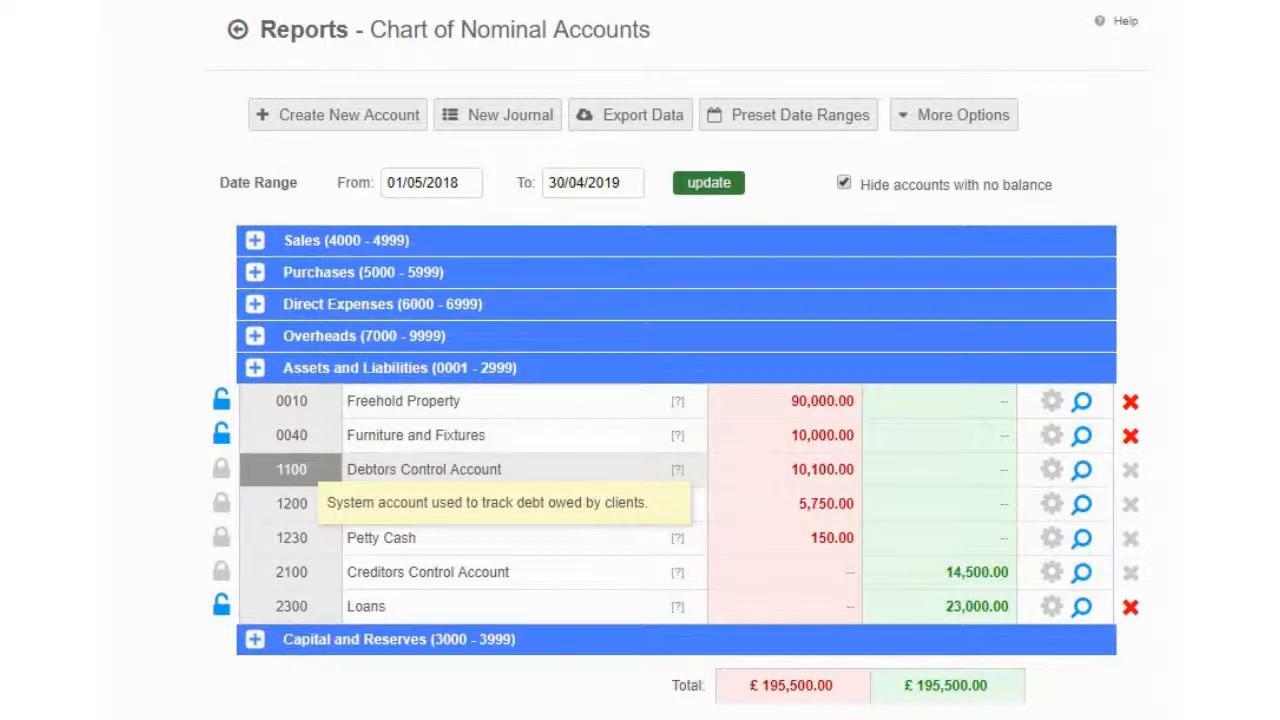
pyautogui.moveTo(678, 572)
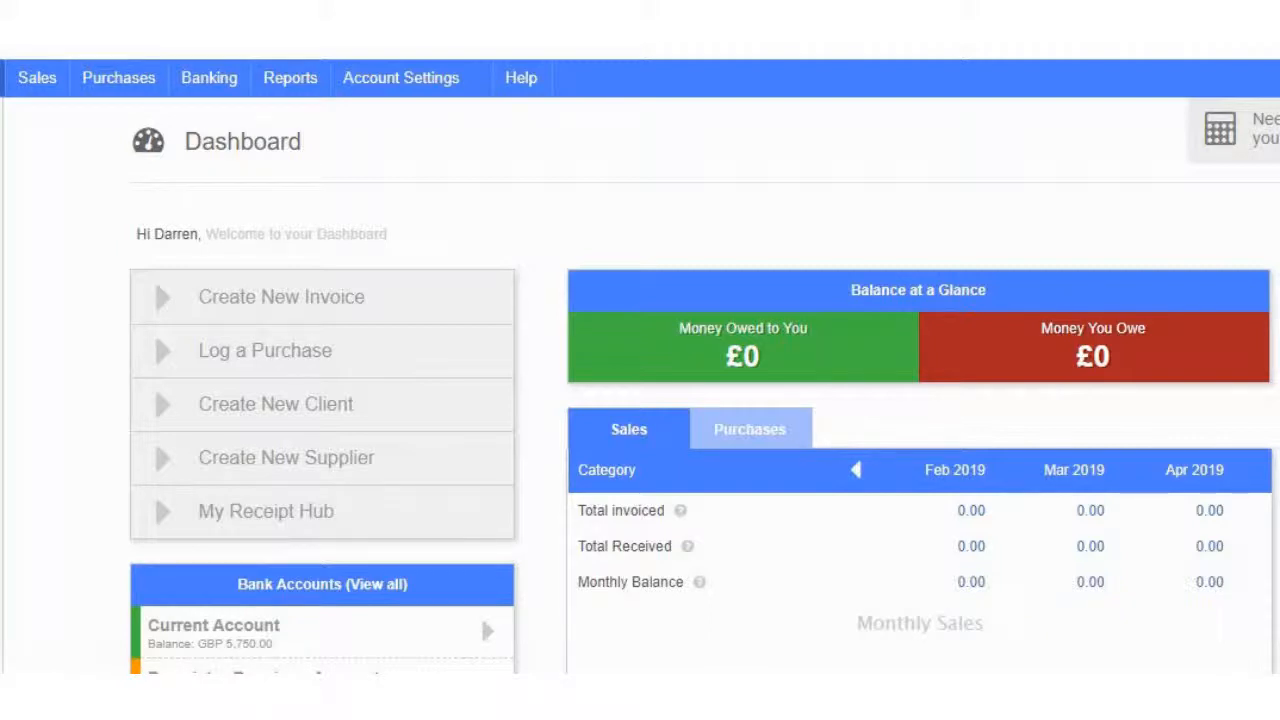
# Step: Move the dashboard's sales summary back two months and open the client list
pyautogui.click(856, 471)
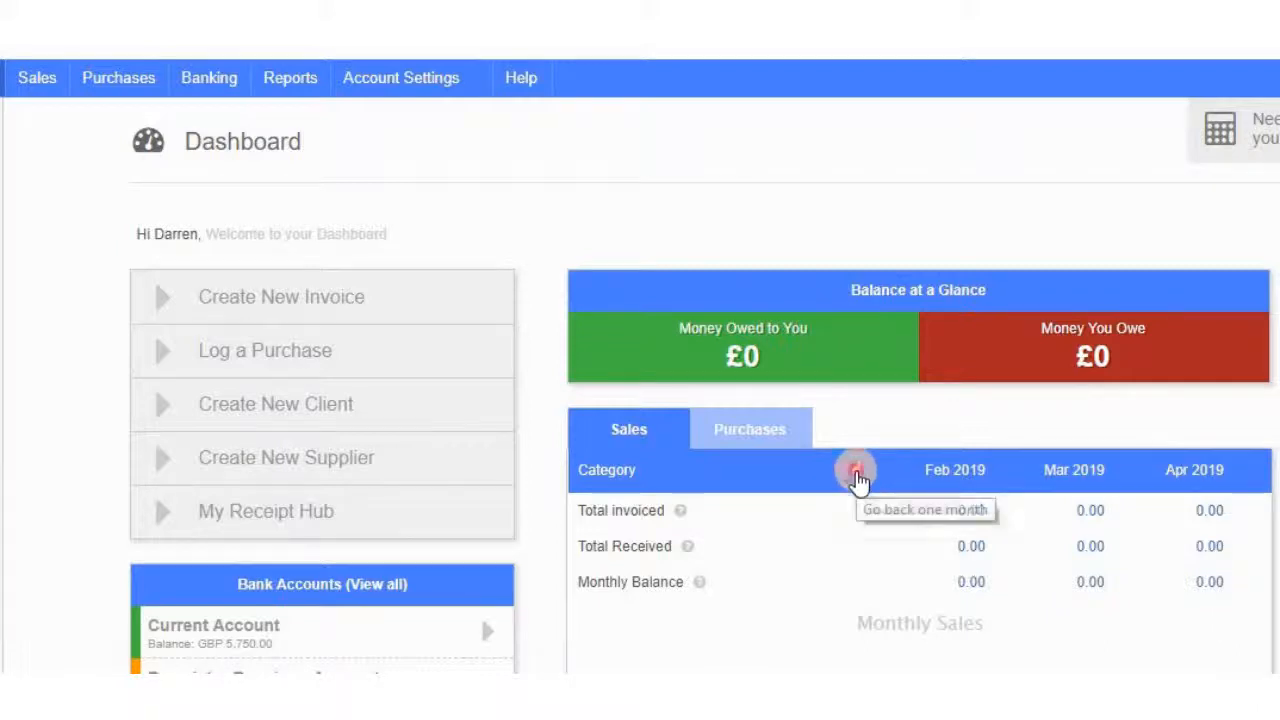
pyautogui.click(857, 476)
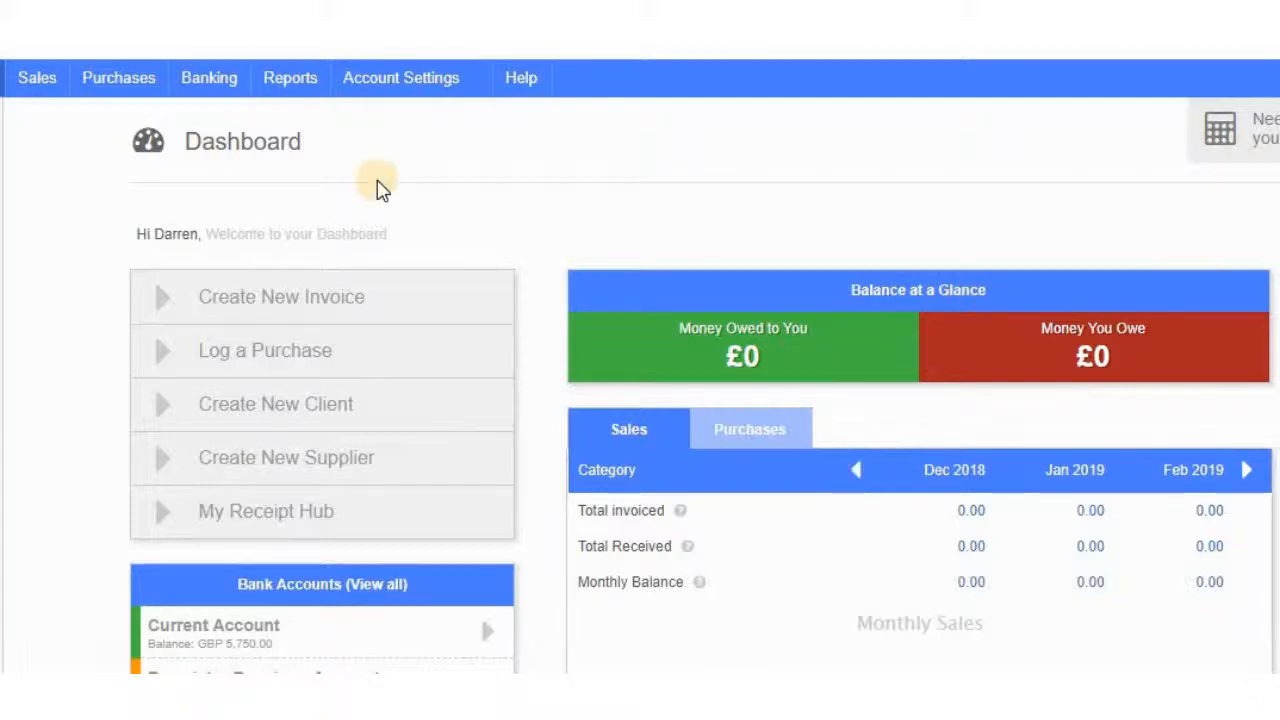
pyautogui.click(48, 90)
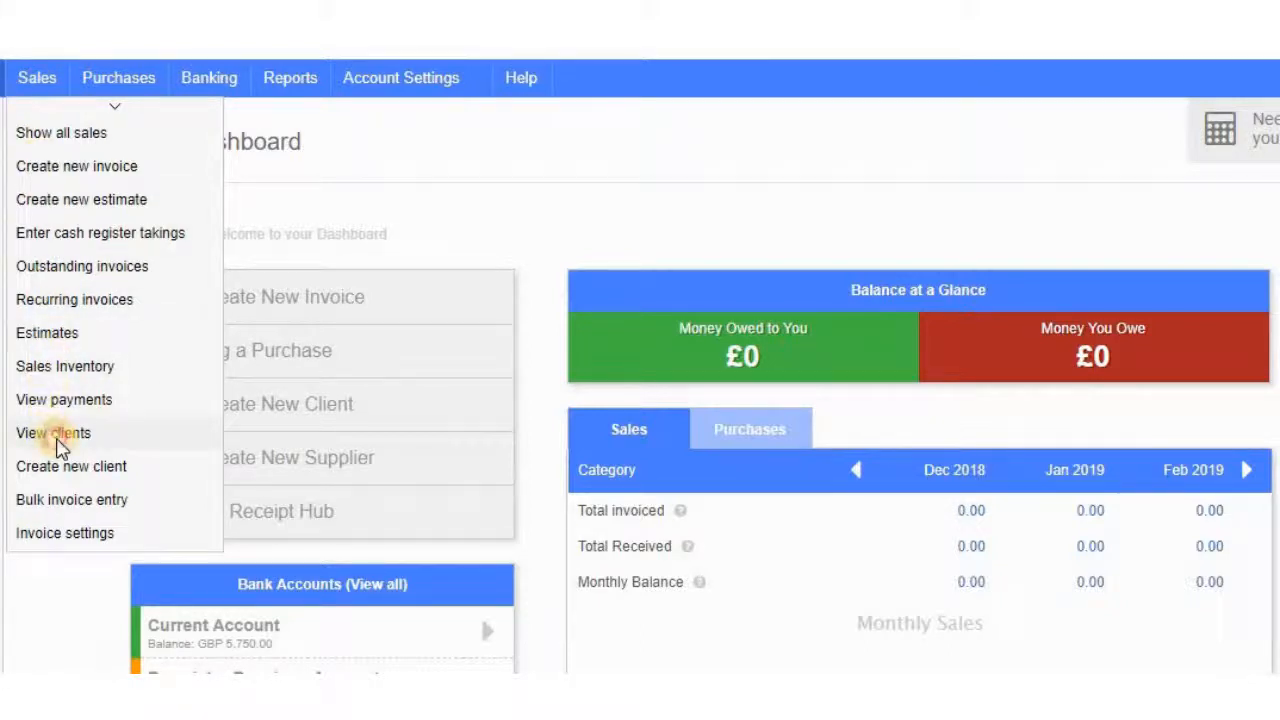
pyautogui.click(58, 446)
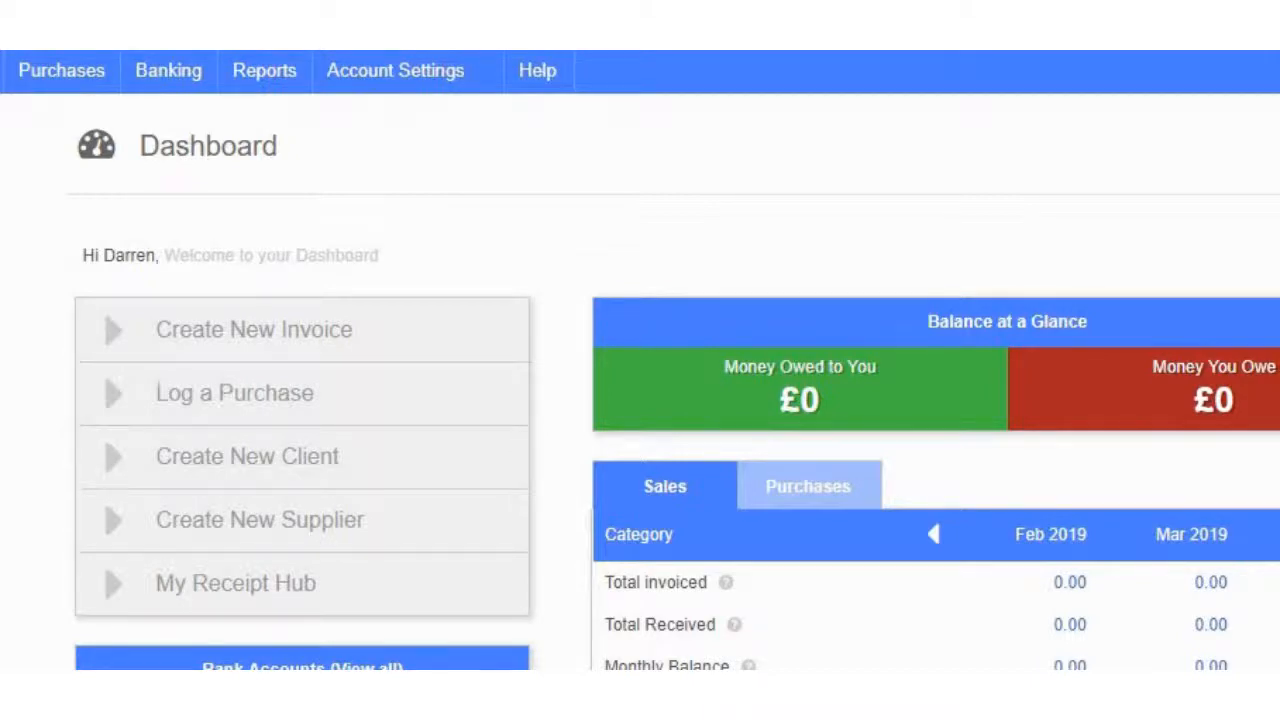
# Step: Upload Quickfile Trial Balance - Customers.csv to the Client Import Tool
pyautogui.moveTo(396, 71)
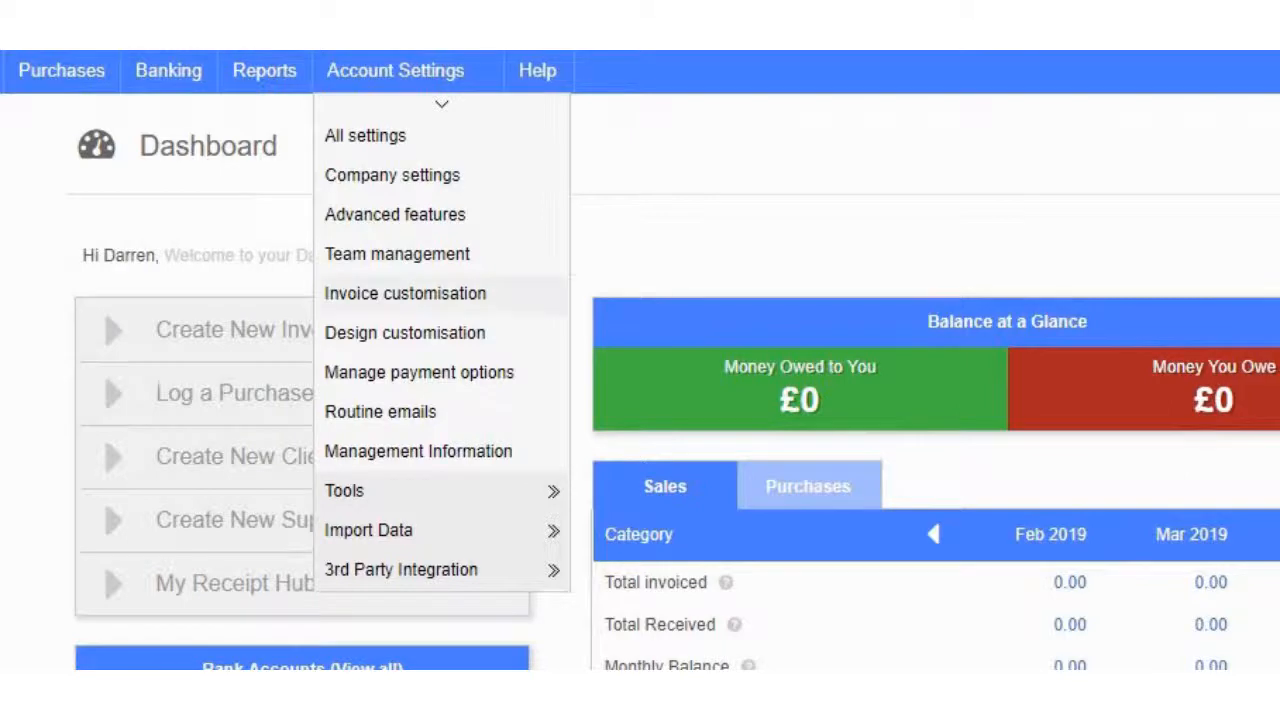
pyautogui.moveTo(440, 530)
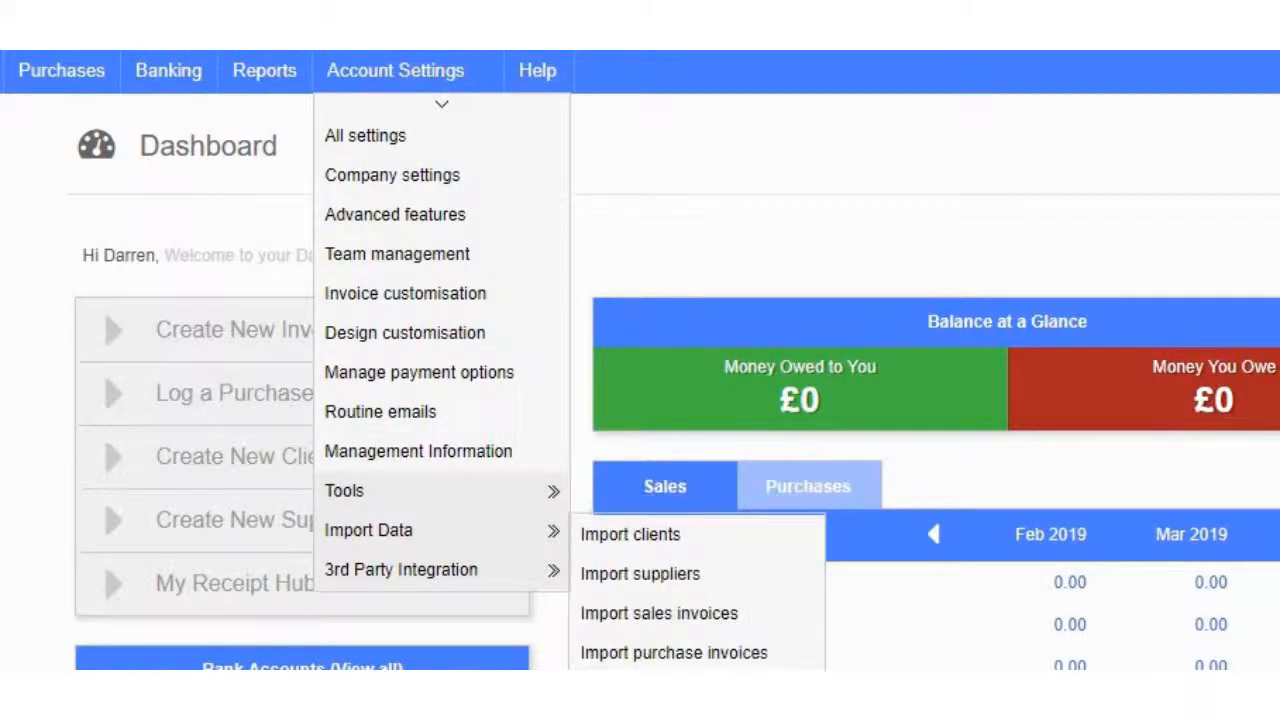
pyautogui.click(619, 535)
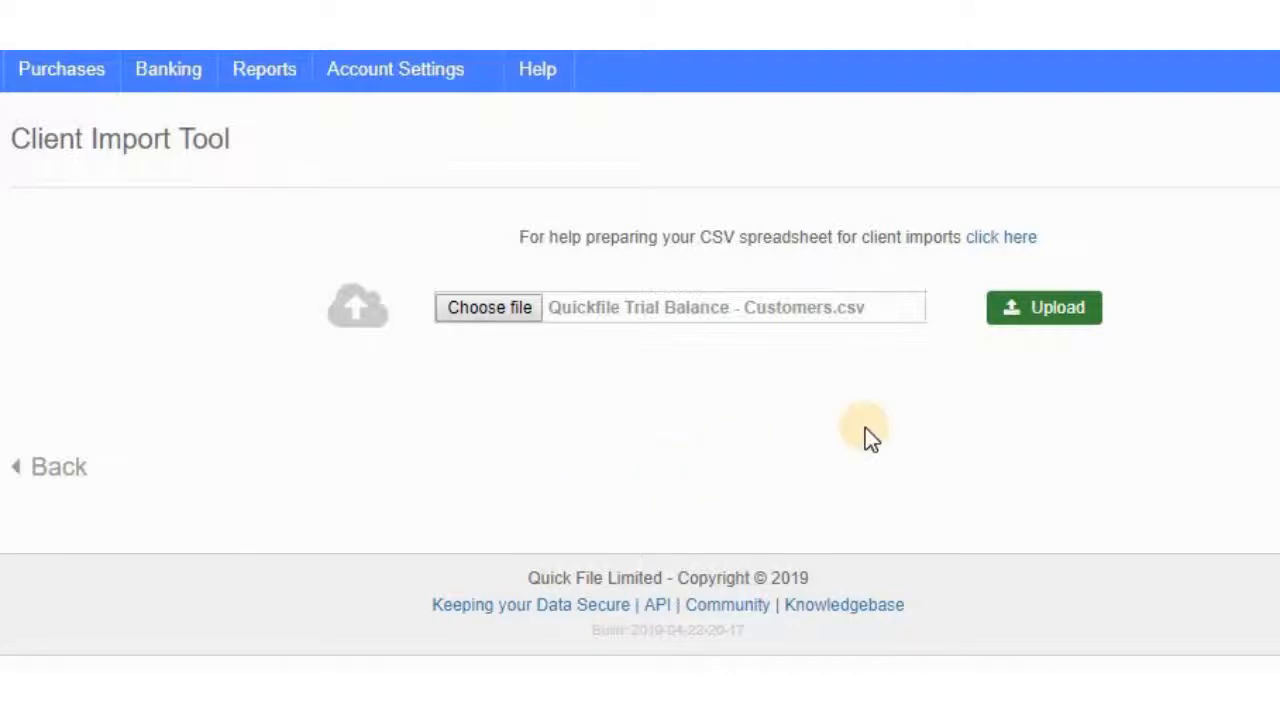
pyautogui.click(1040, 312)
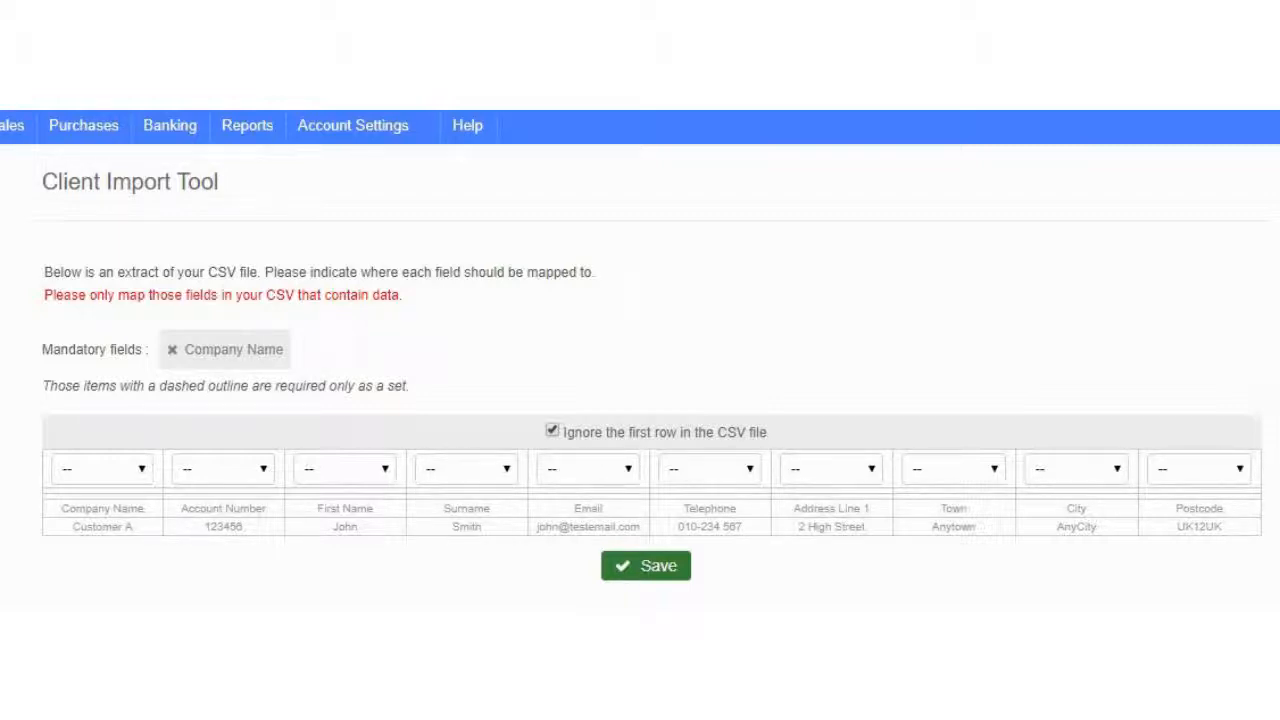
# Step: Map the CSV columns to the company, account number, contact, address, Town/City and Postcode fields, leave City unmapped, and save the client import
pyautogui.click(103, 469)
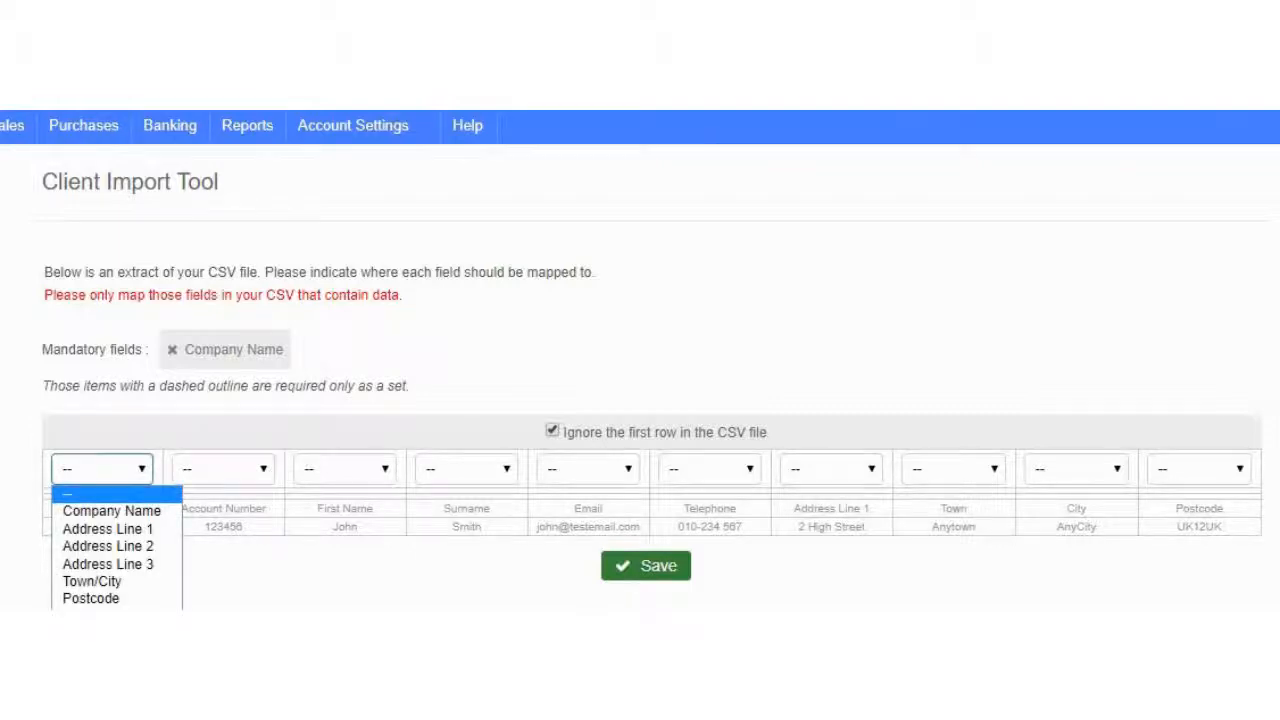
pyautogui.click(112, 511)
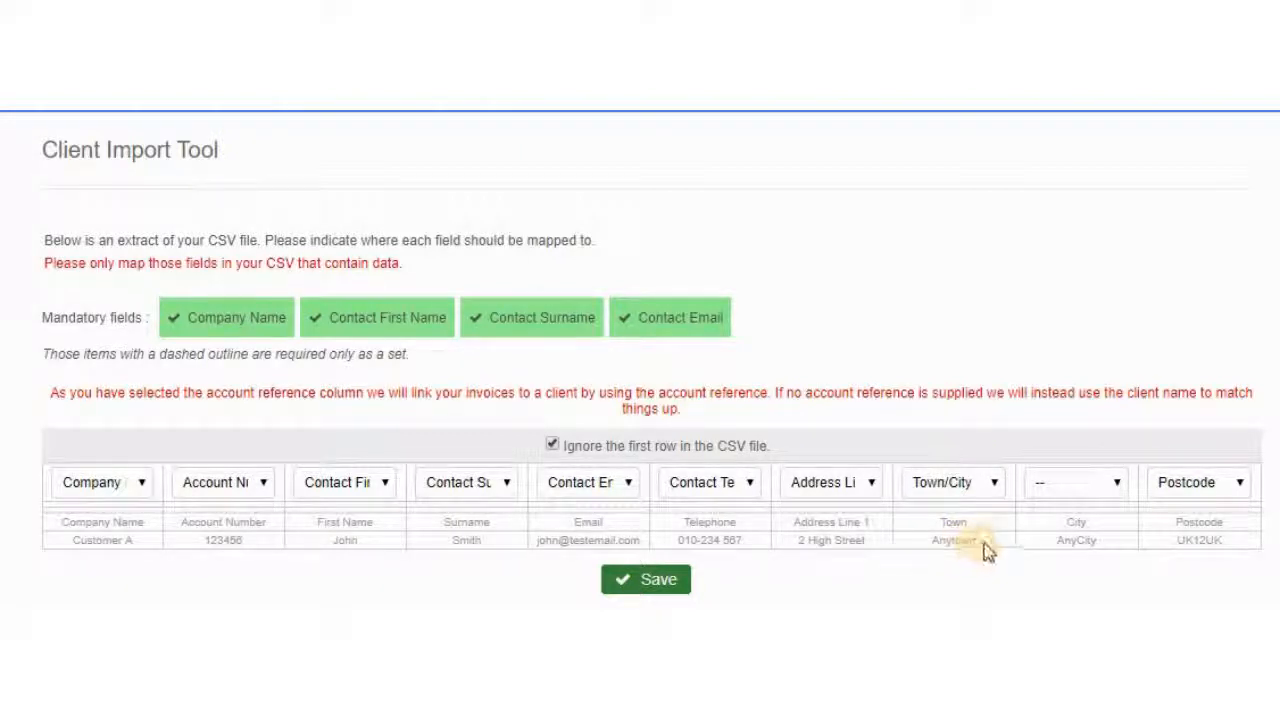
pyautogui.click(1119, 489)
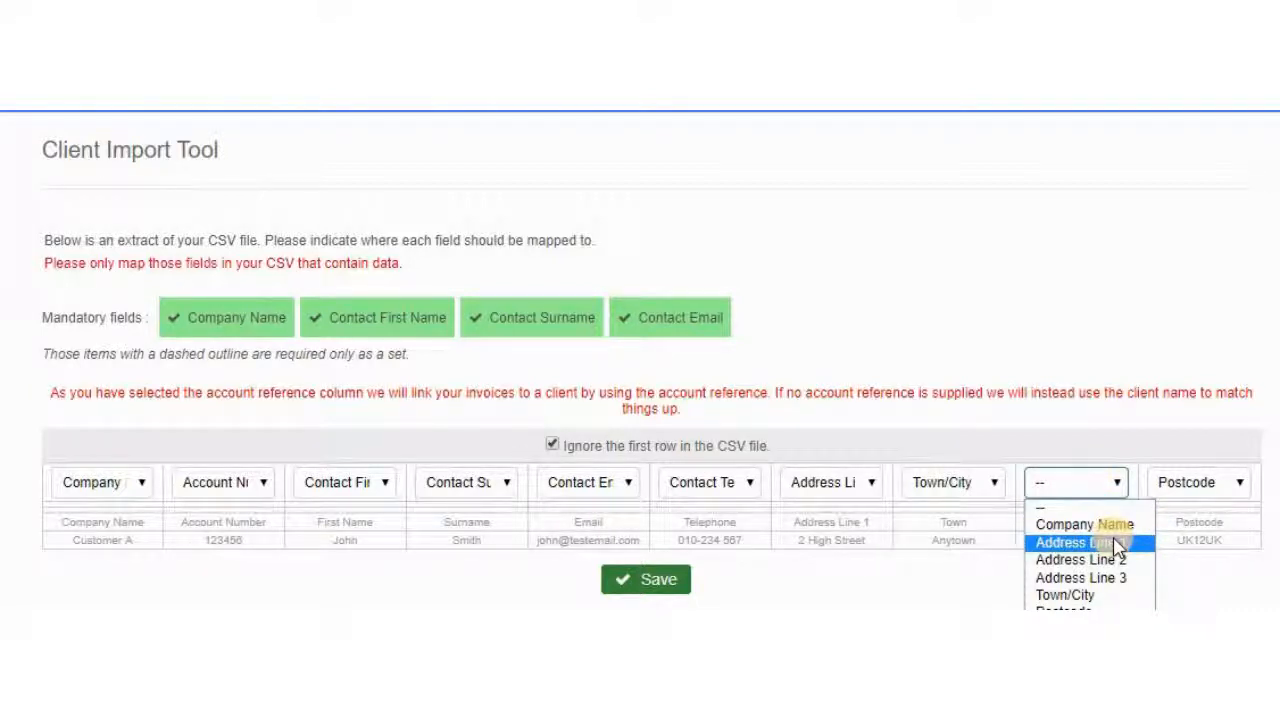
pyautogui.click(1105, 597)
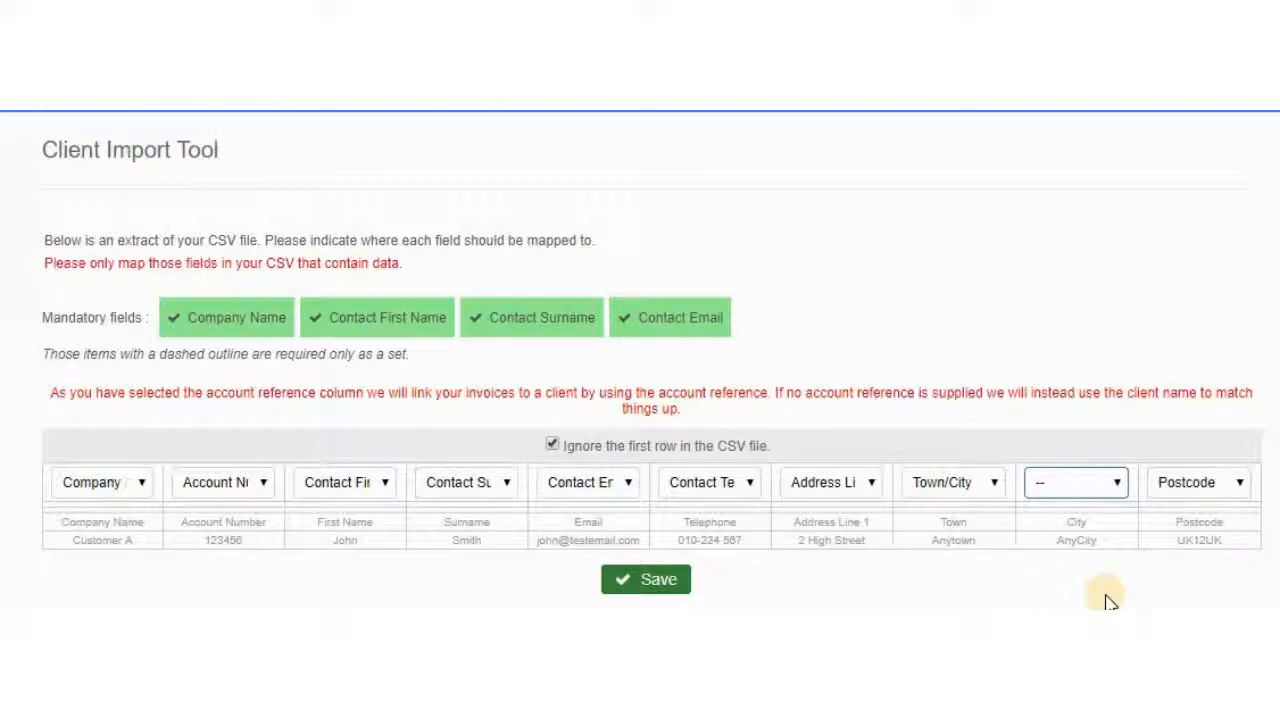
pyautogui.click(664, 588)
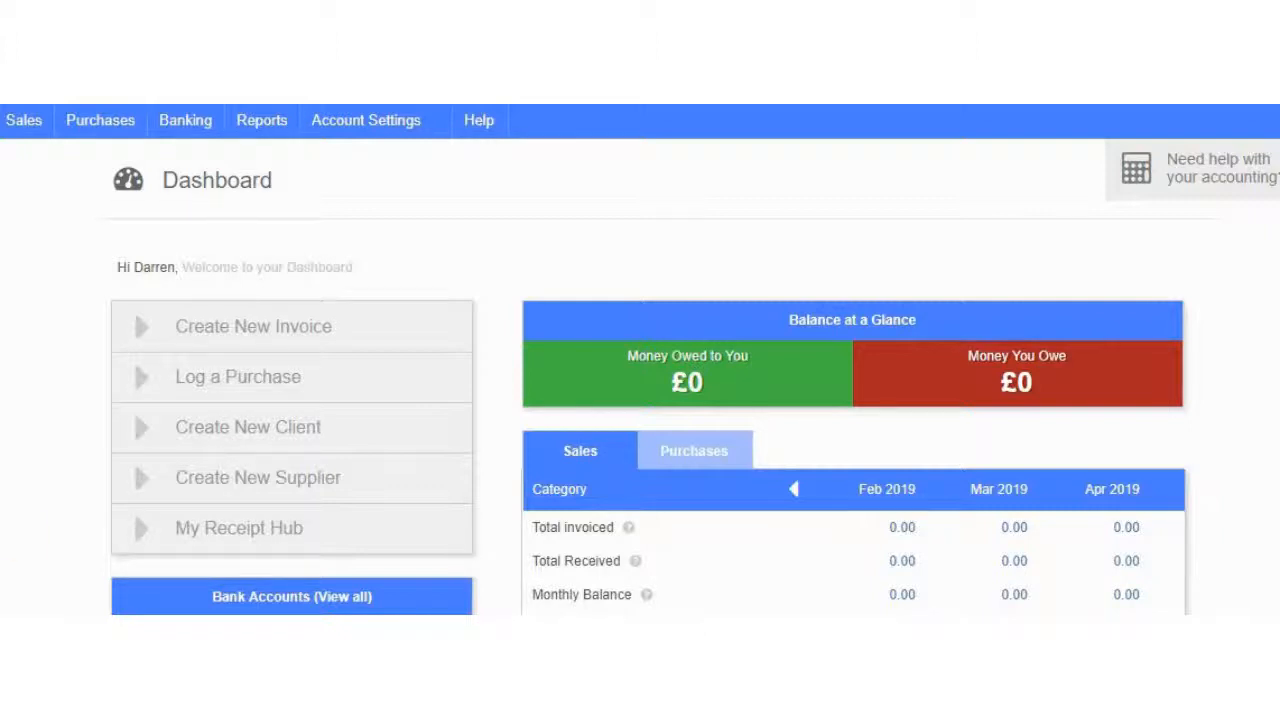
# Step: Delete the header-row client "Company Name" from the client list and check the remaining clients
pyautogui.moveTo(24, 120)
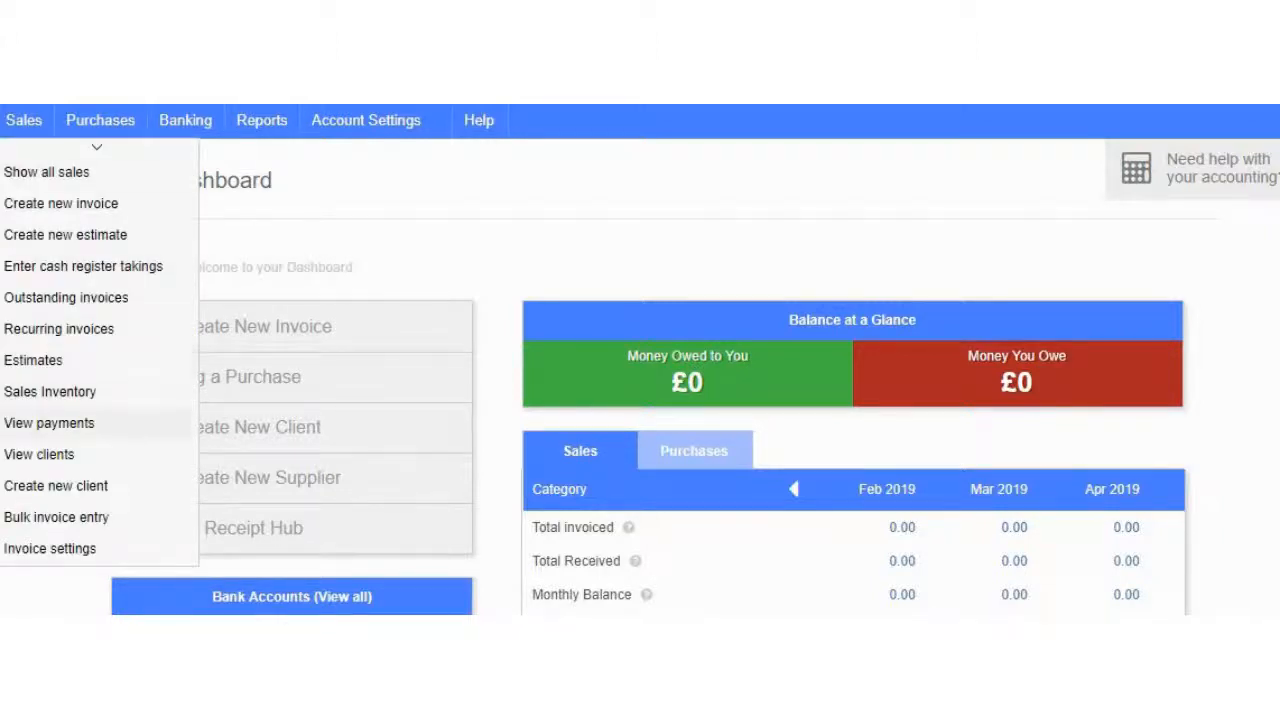
pyautogui.click(45, 455)
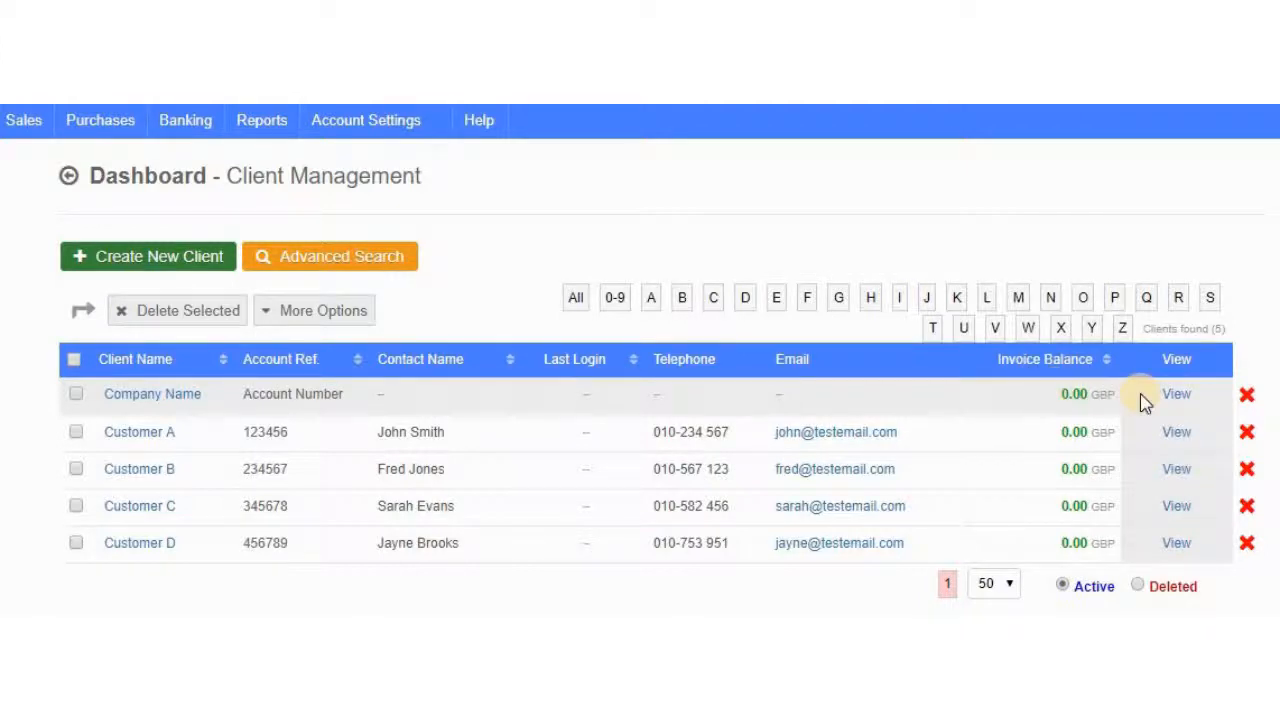
pyautogui.click(1245, 398)
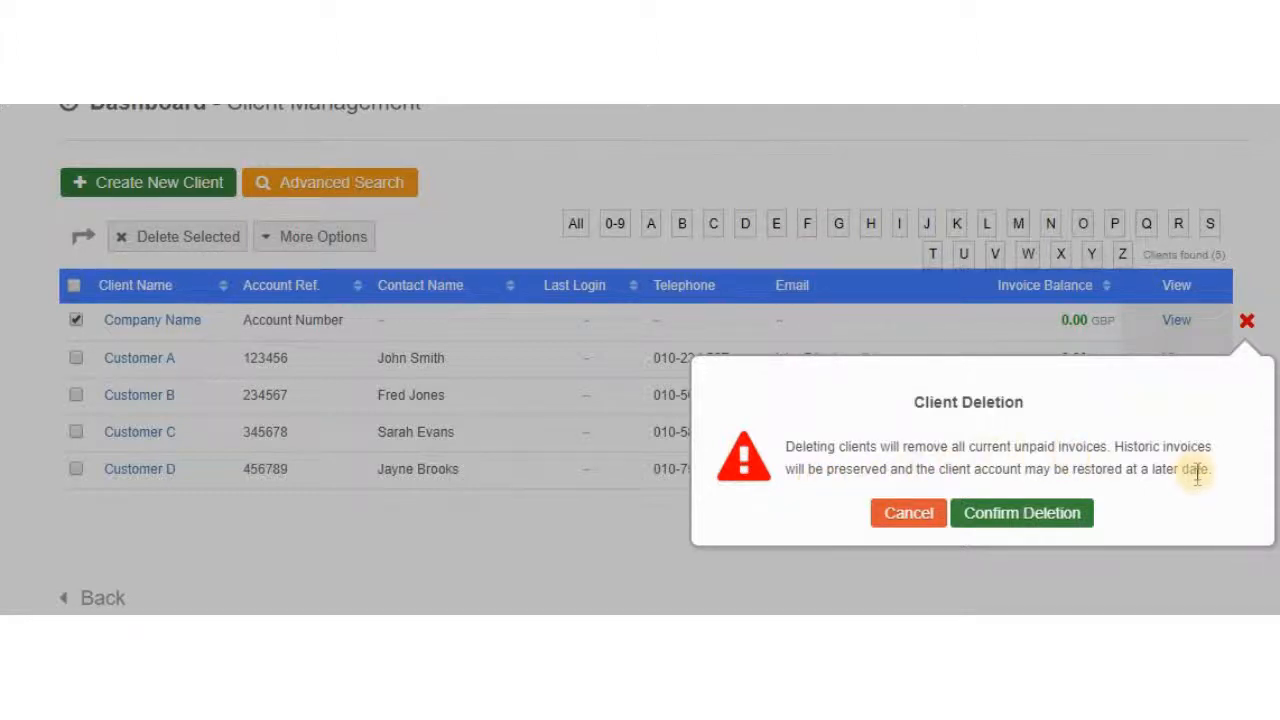
pyautogui.click(1043, 515)
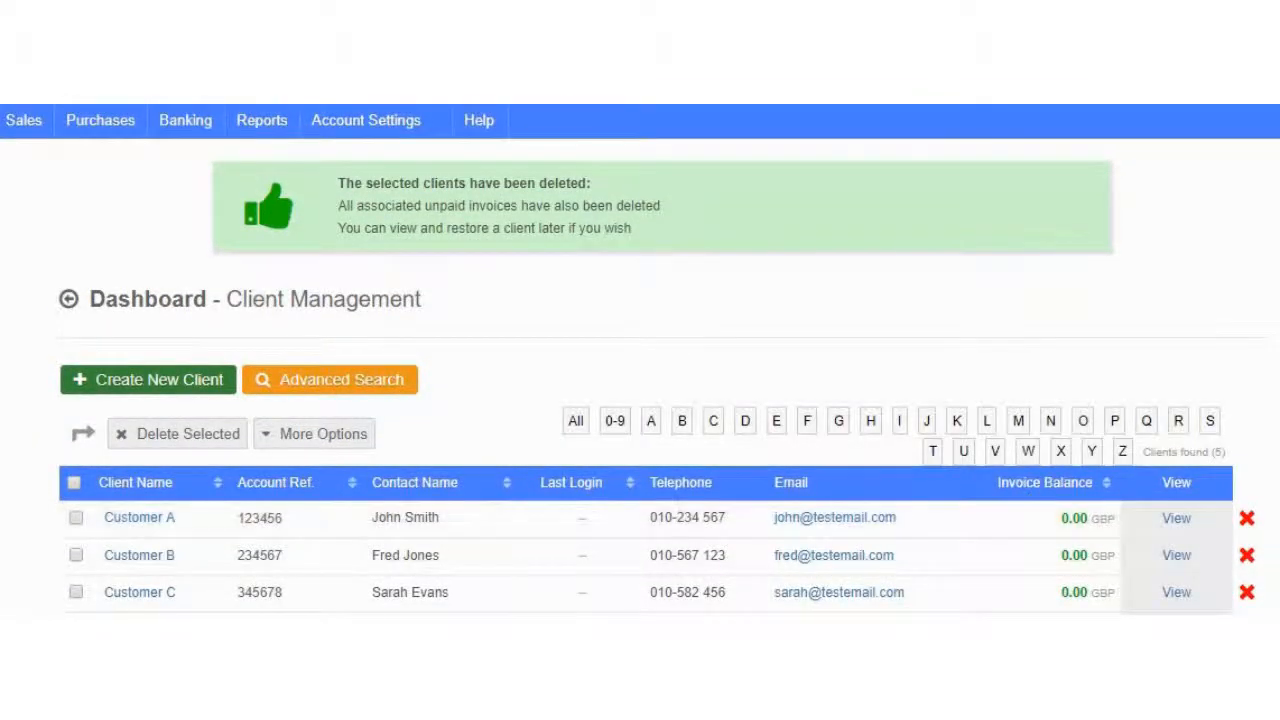
pyautogui.scroll(-1, 640, 360)
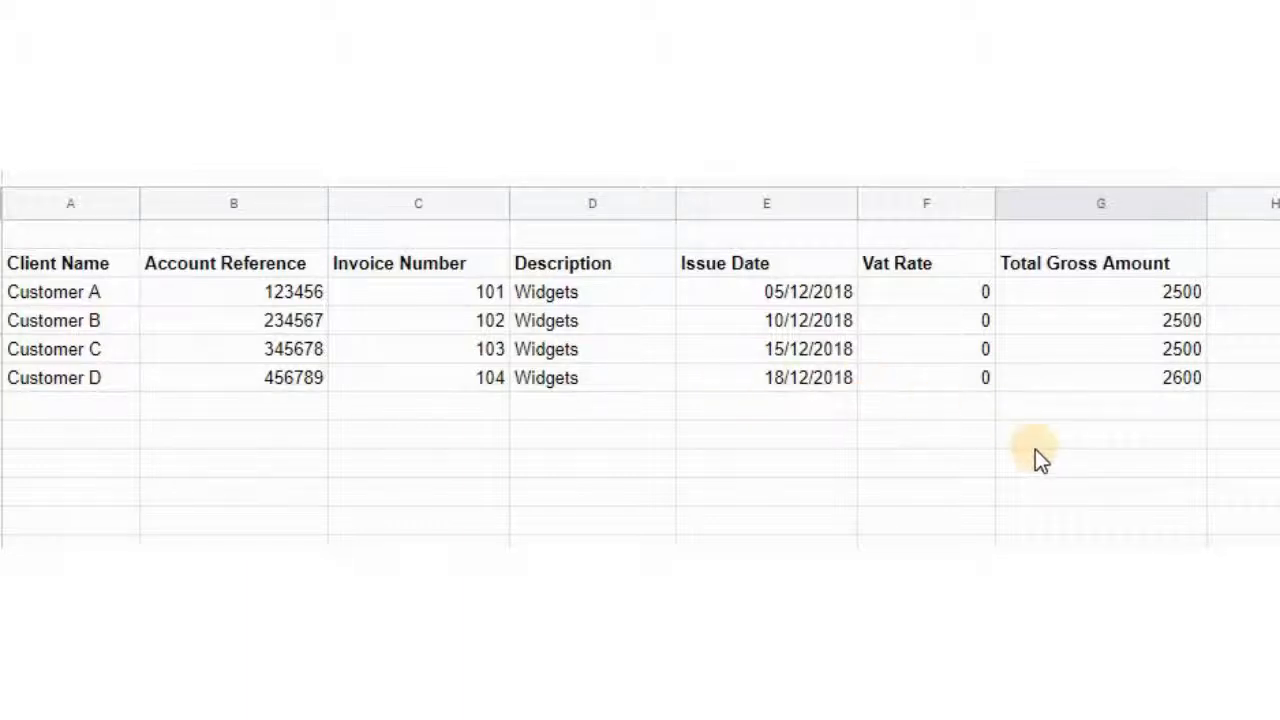
# Step: Review the Total Gross Amount column in the receivables spreadsheet before importing it
pyautogui.click(1129, 297)
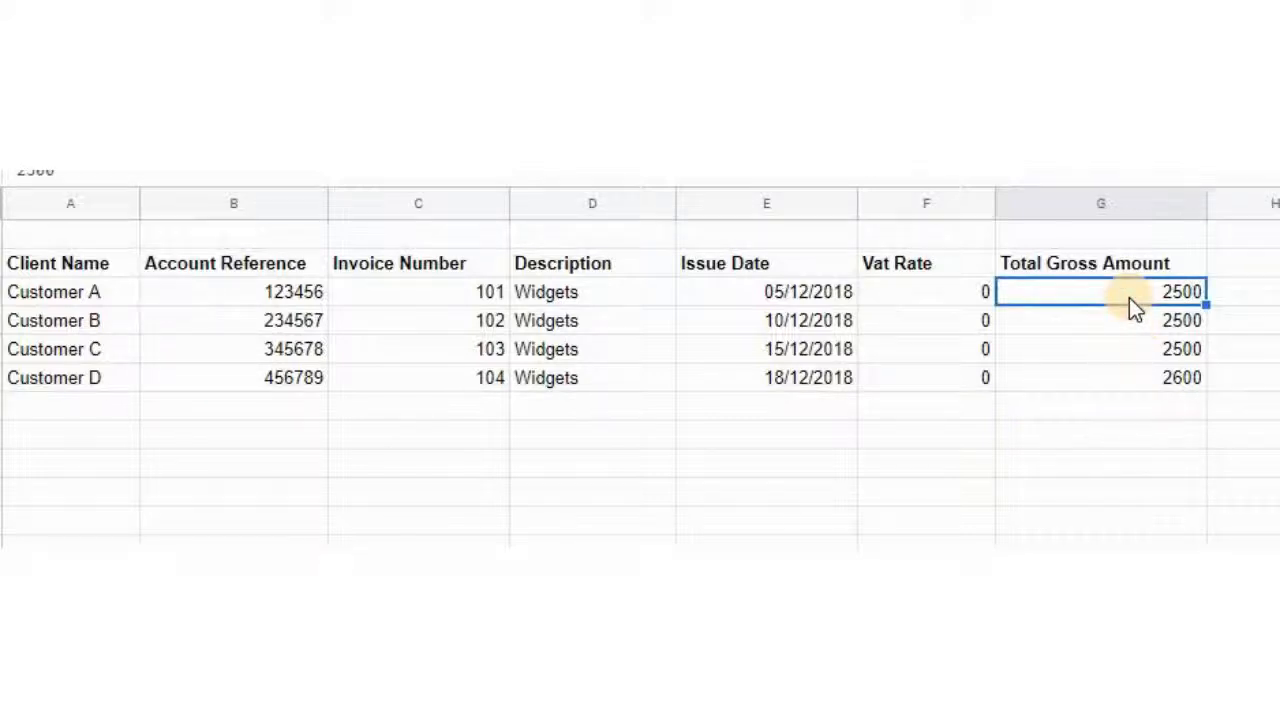
pyautogui.click(1127, 407)
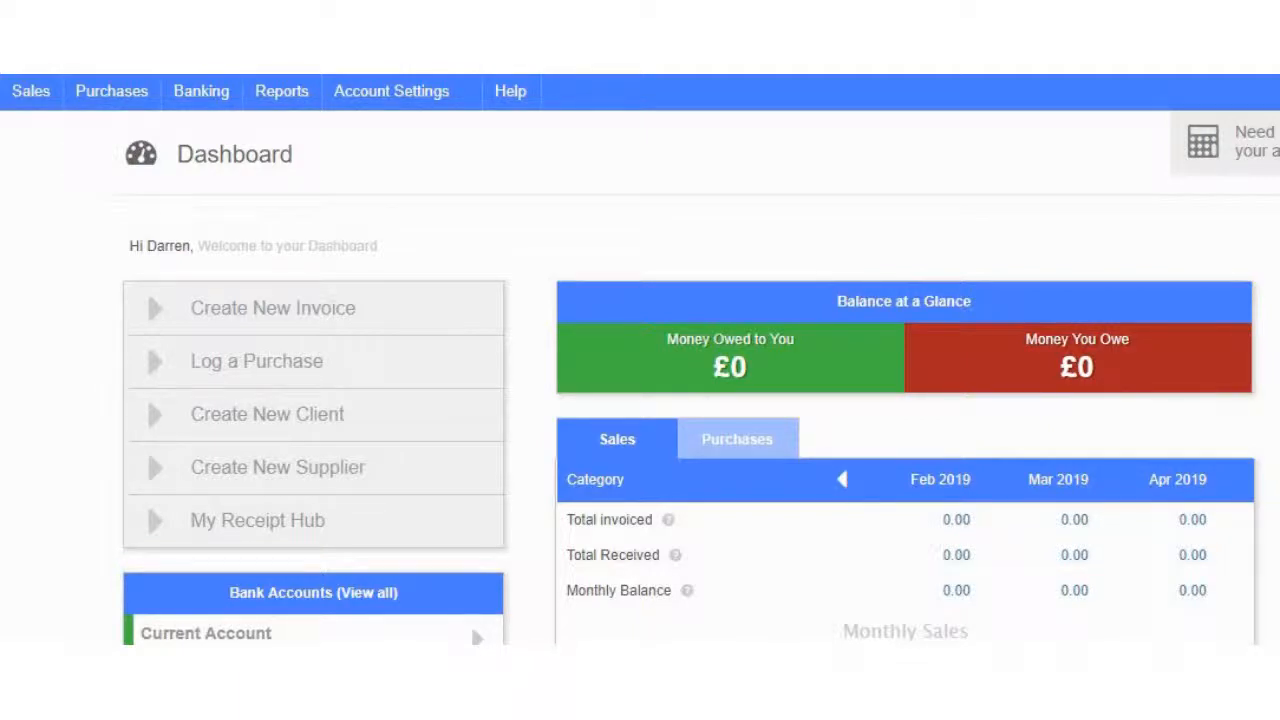
# Step: Upload Quickfile Trial Balance - Receivables.csv to the Sales Invoice Import Tool
pyautogui.moveTo(391, 91)
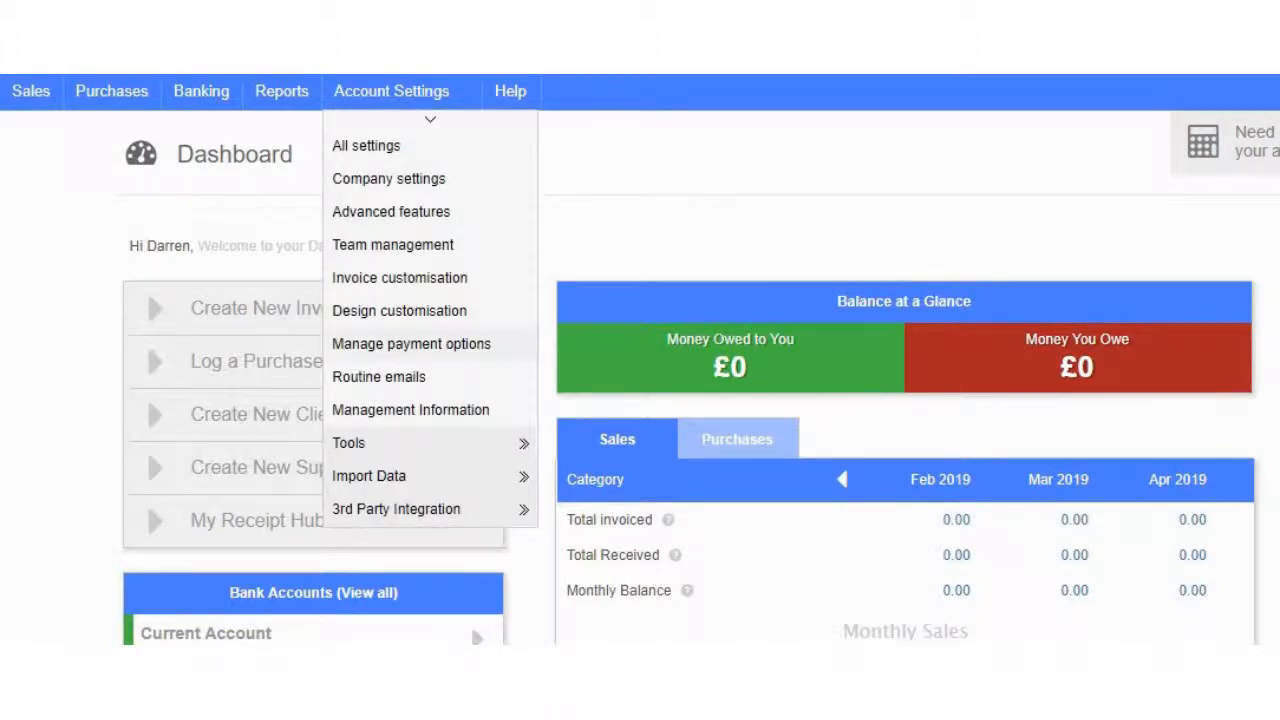
pyautogui.moveTo(390, 476)
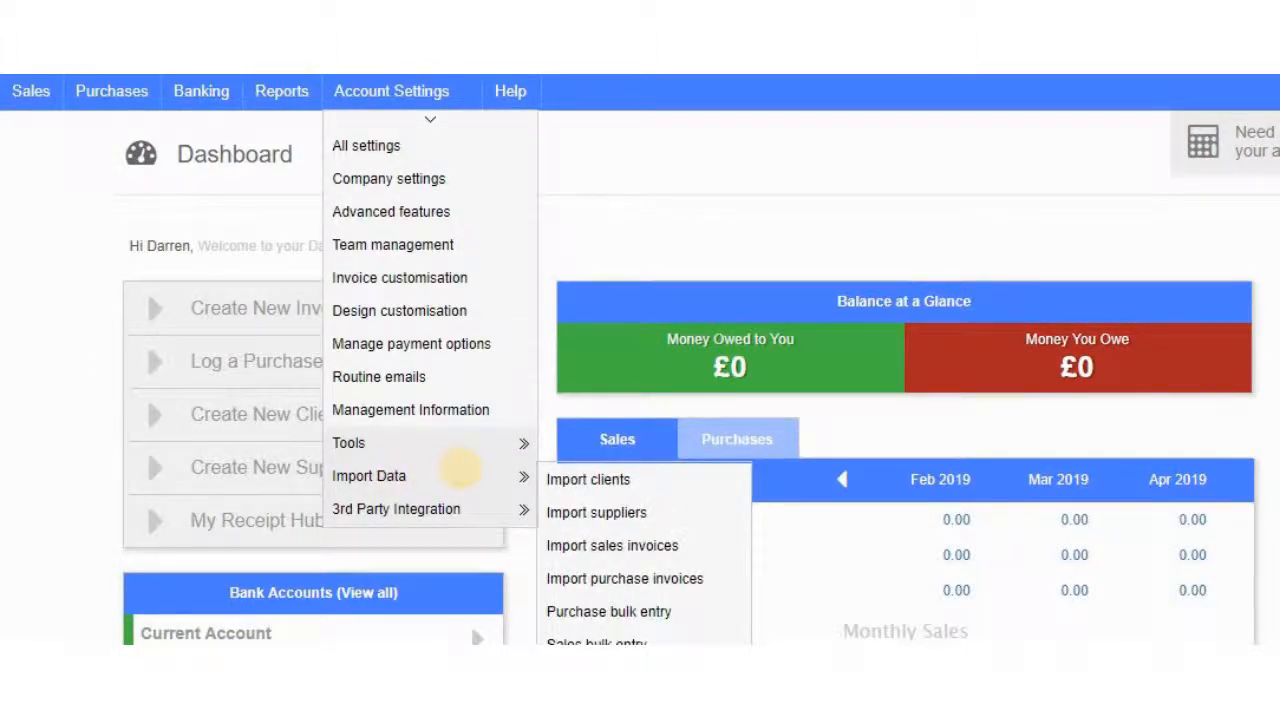
pyautogui.click(592, 546)
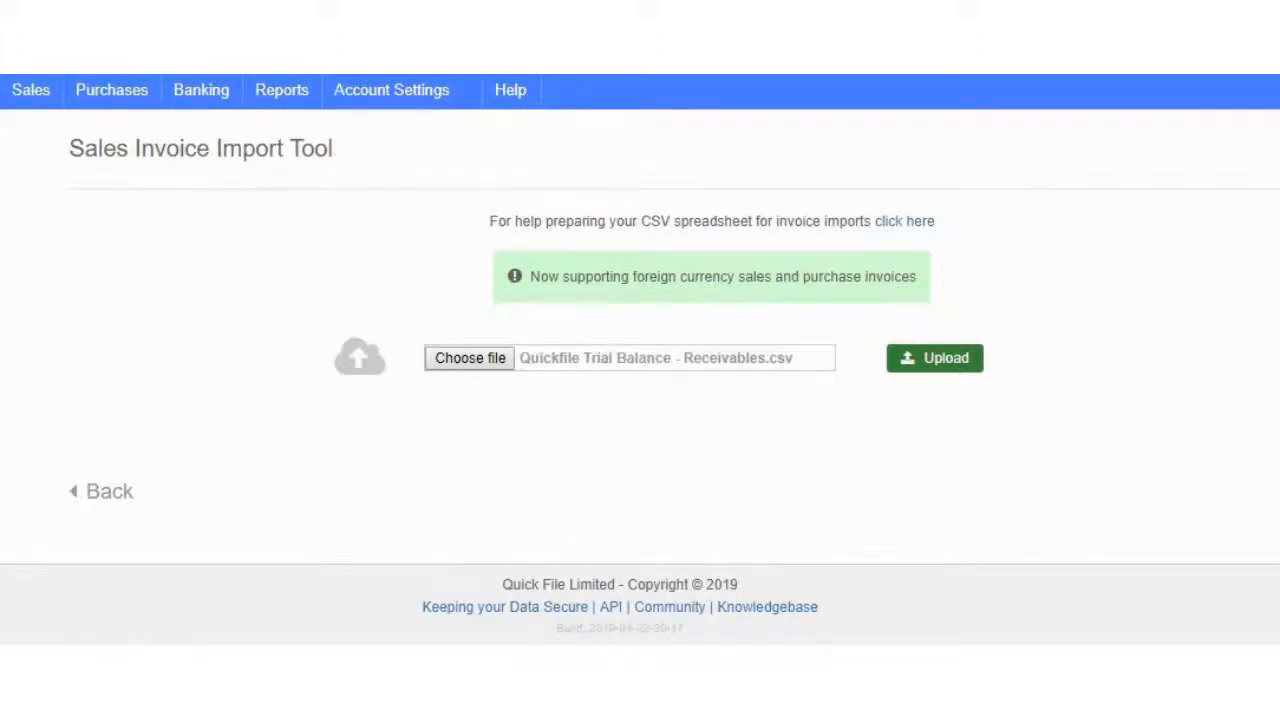
pyautogui.click(933, 368)
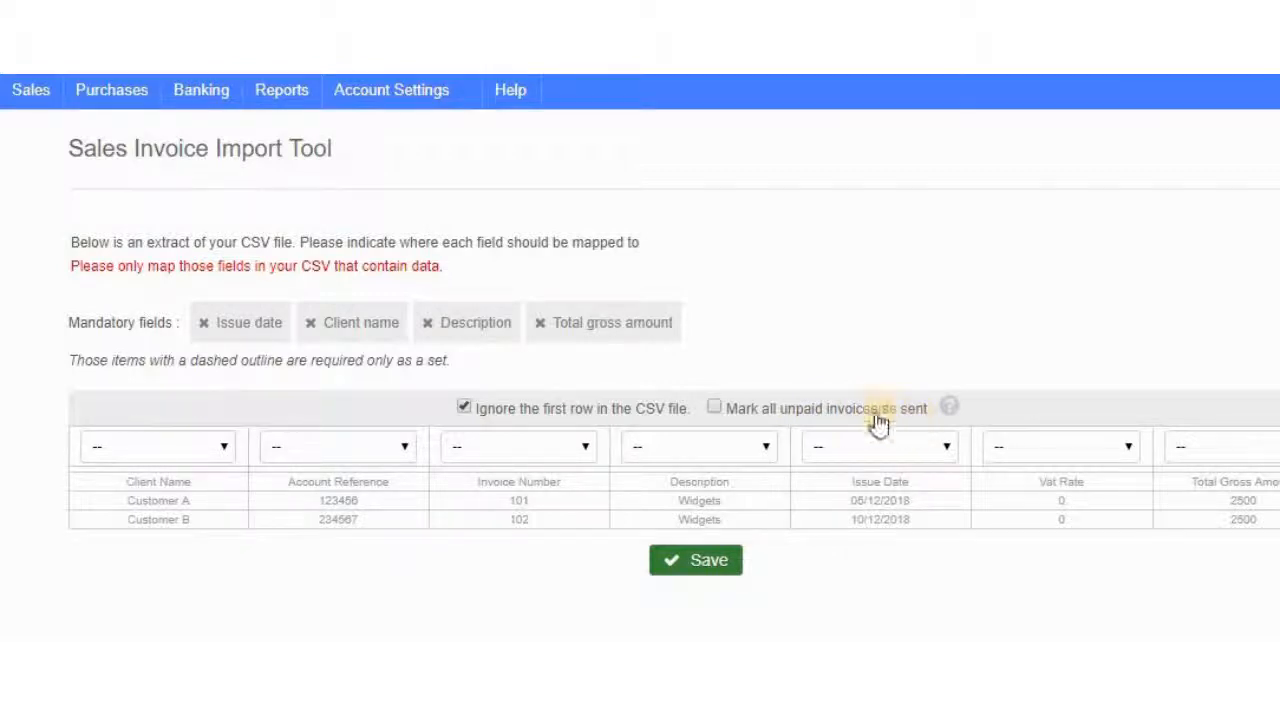
# Step: Mark all unpaid invoices as sent, map the CSV columns from Client name through Total gross amount, and save the invoice import
pyautogui.click(714, 409)
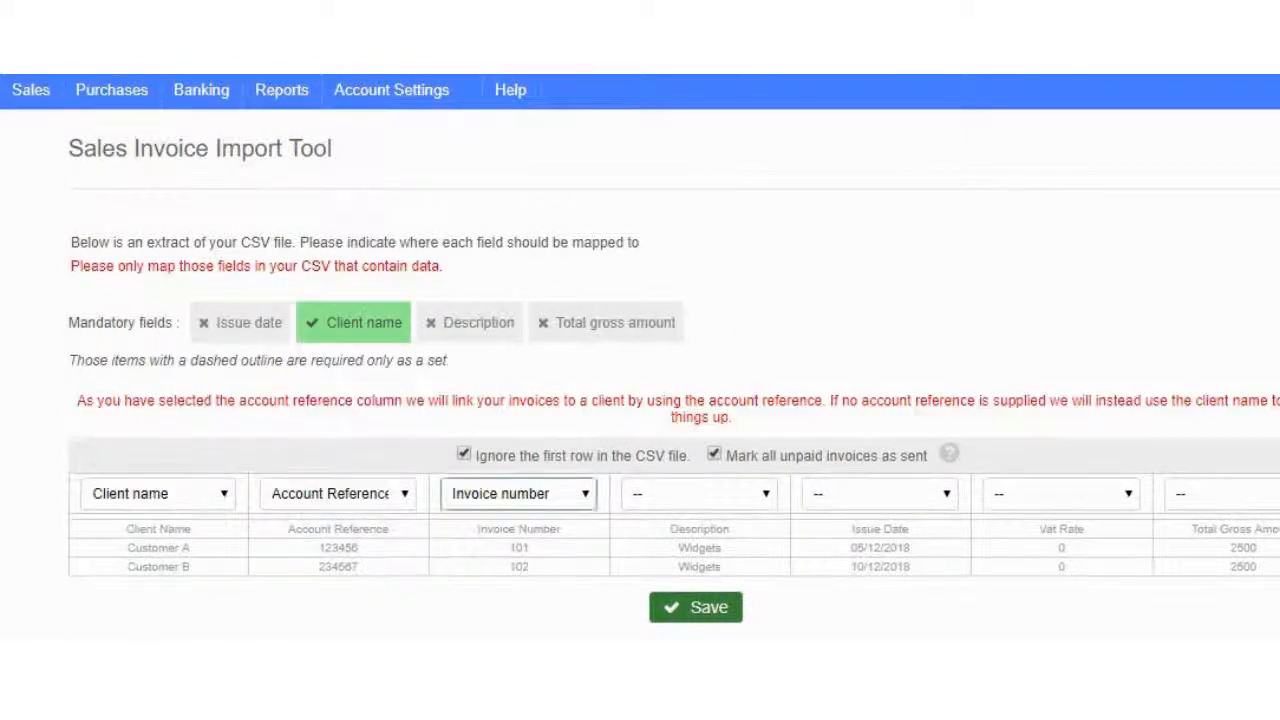
pyautogui.click(585, 493)
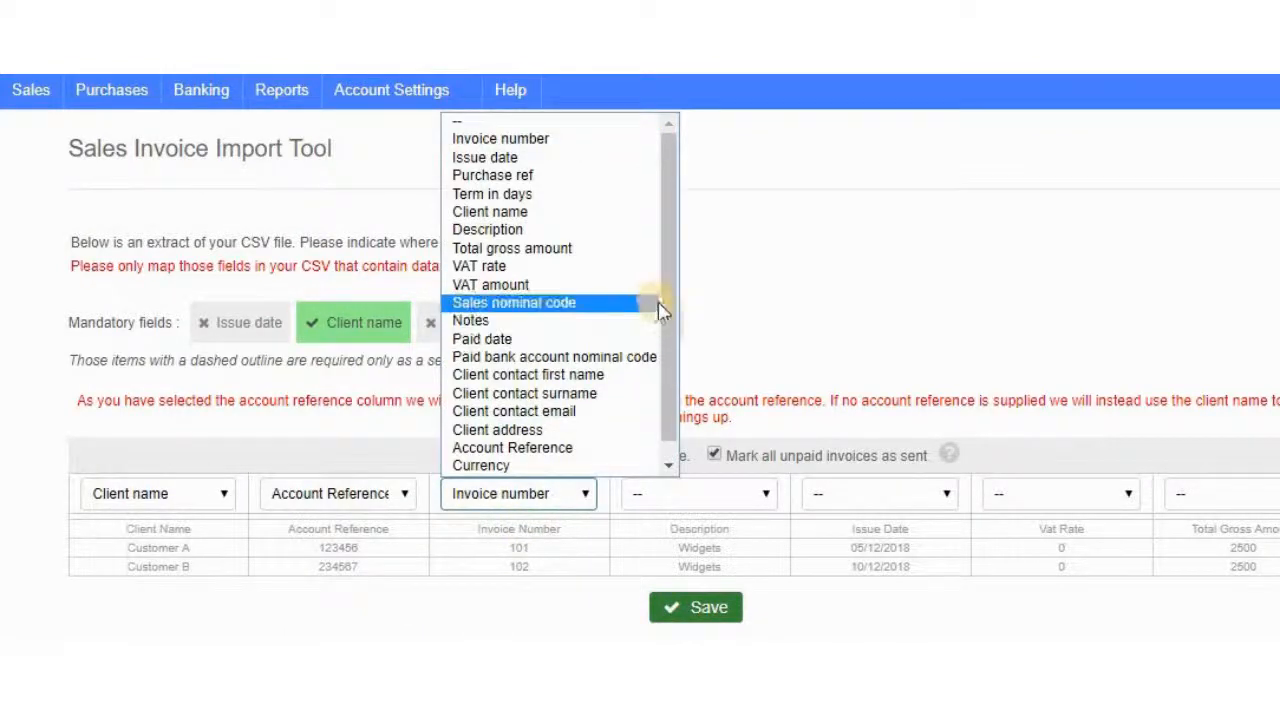
pyautogui.moveTo(666, 303)
pyautogui.mouseDown()
pyautogui.moveTo(666, 337)
pyautogui.moveTo(673, 290)
pyautogui.mouseUp()
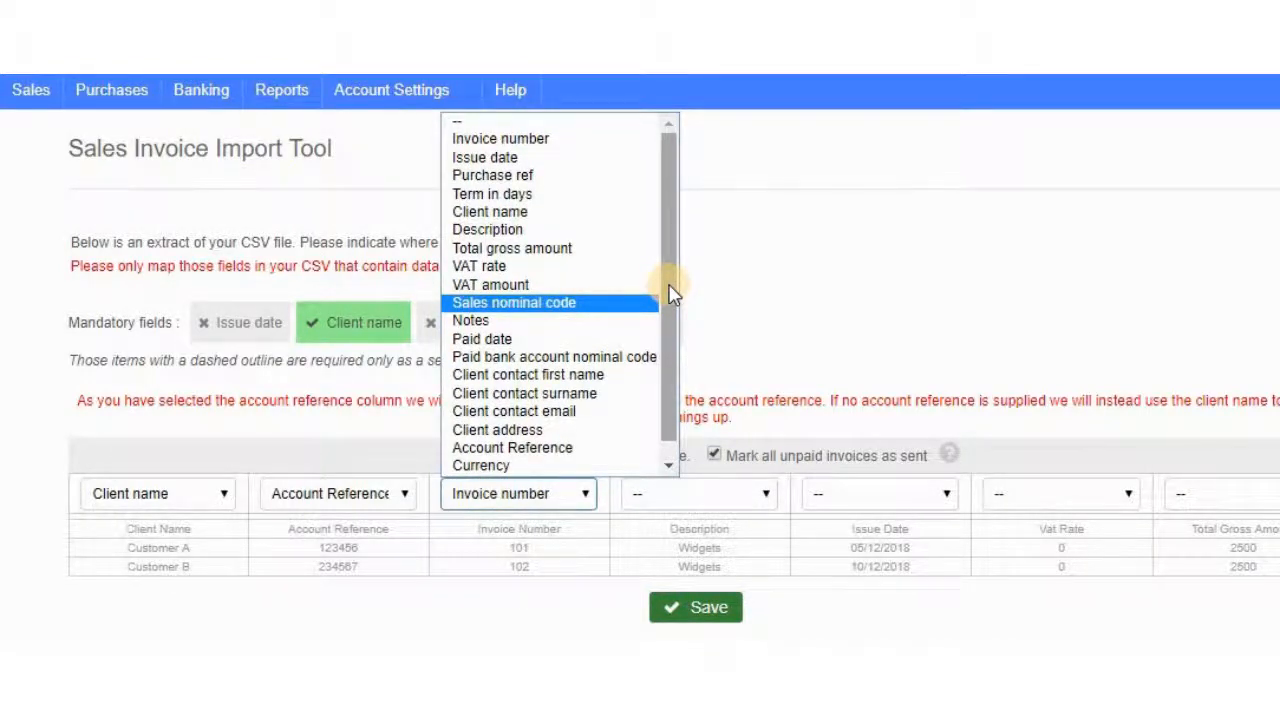
pyautogui.click(644, 148)
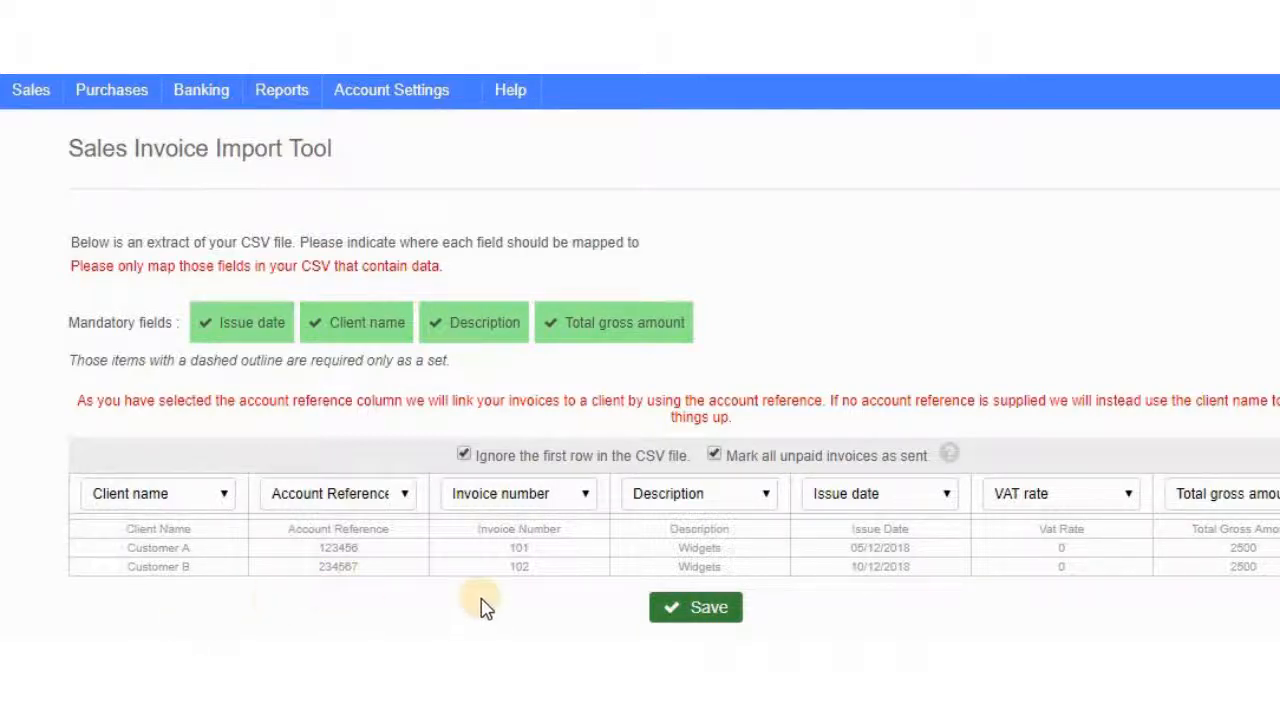
pyautogui.click(681, 610)
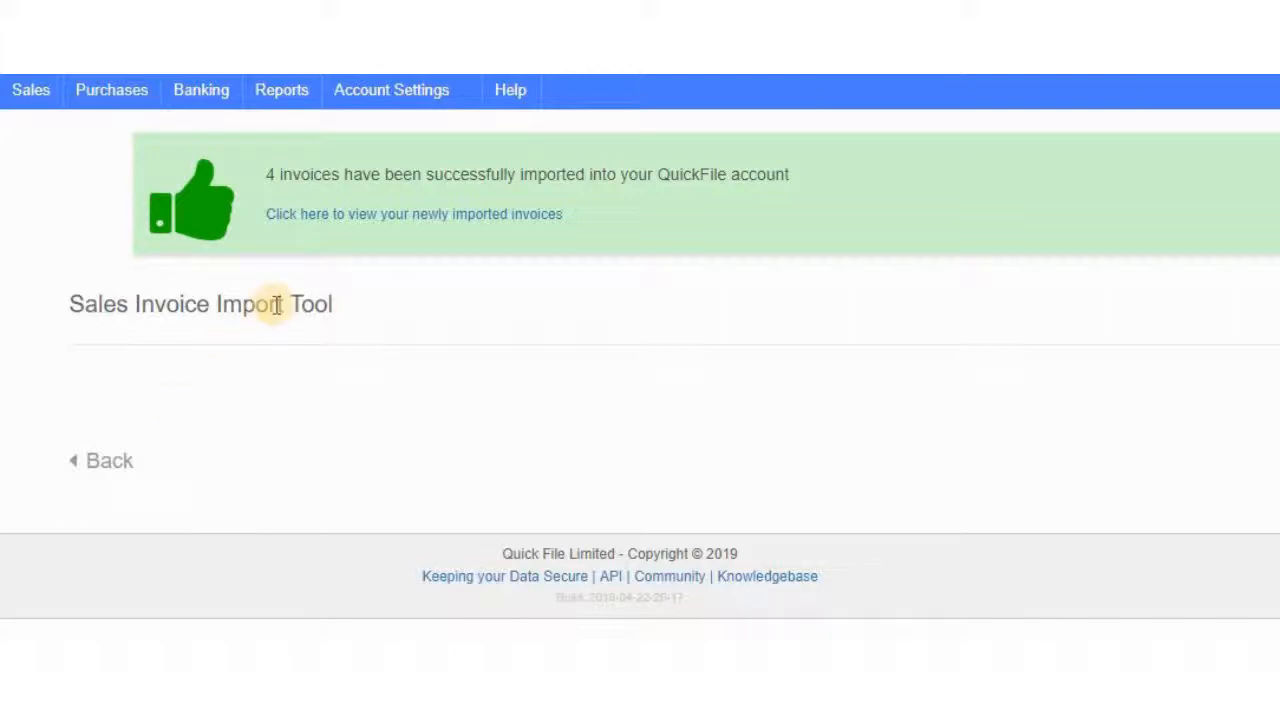
# Step: View the newly imported invoices, check the client balances, and show all sales
pyautogui.click(441, 214)
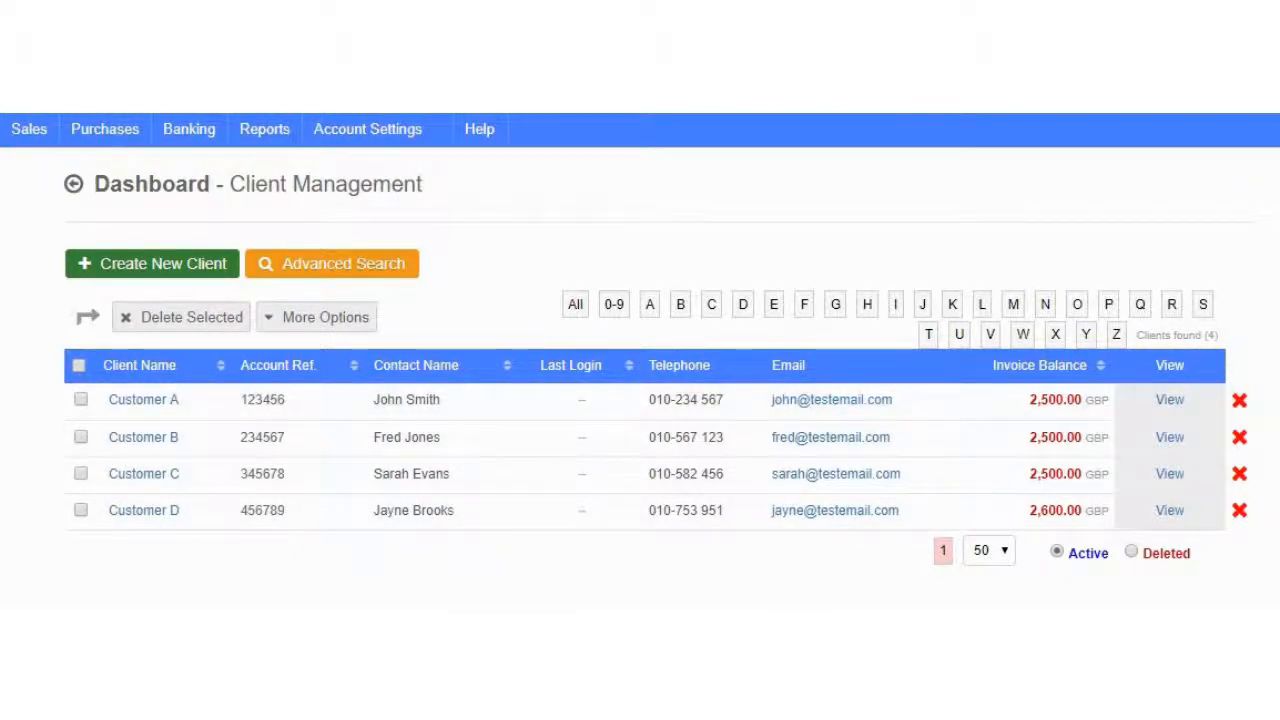
pyautogui.click(29, 128)
pyautogui.click(50, 181)
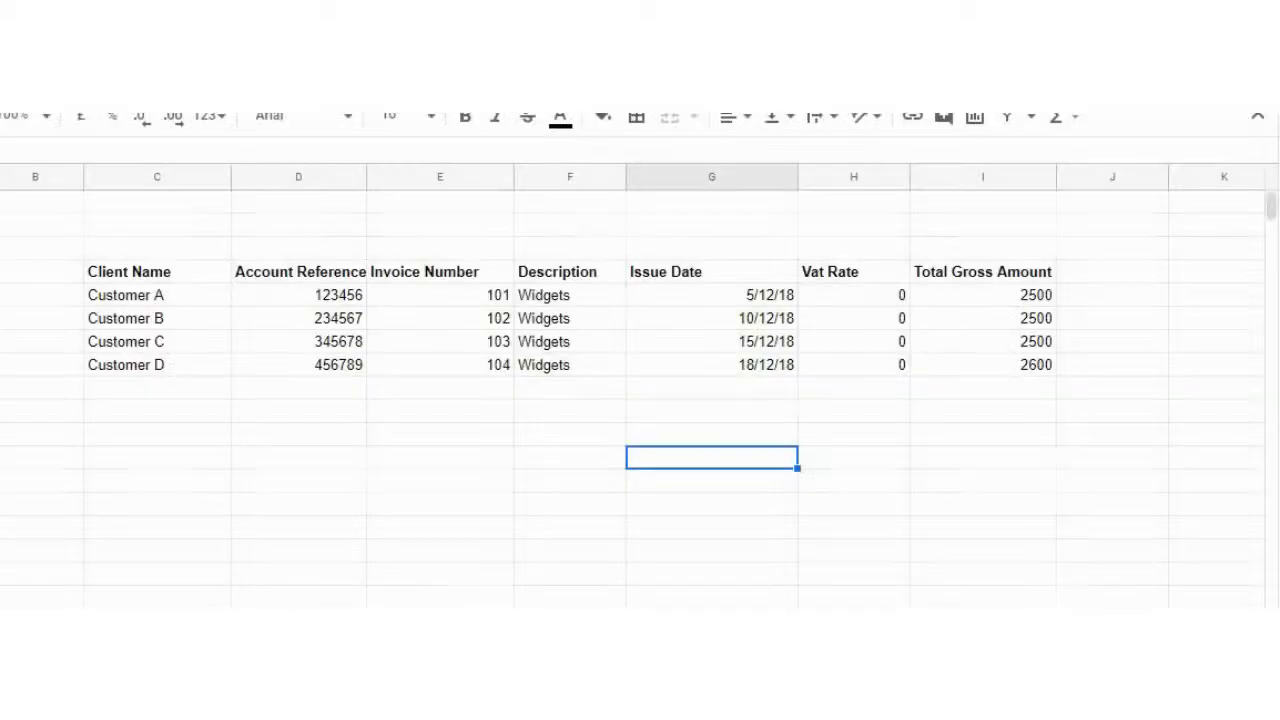
# Step: Check the gross amounts for Customer A through Customer D in the spreadsheet
pyautogui.click(955, 305)
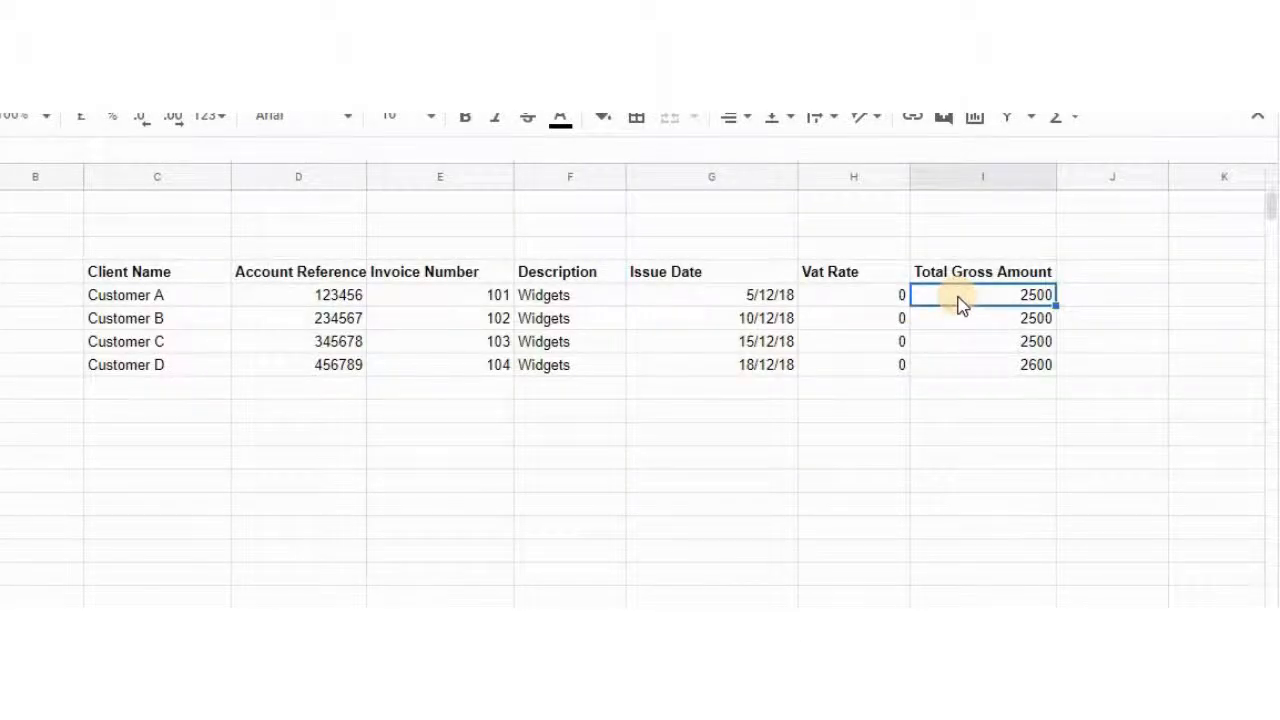
pyautogui.press('Down')
pyautogui.press('Down')
pyautogui.press('Down')
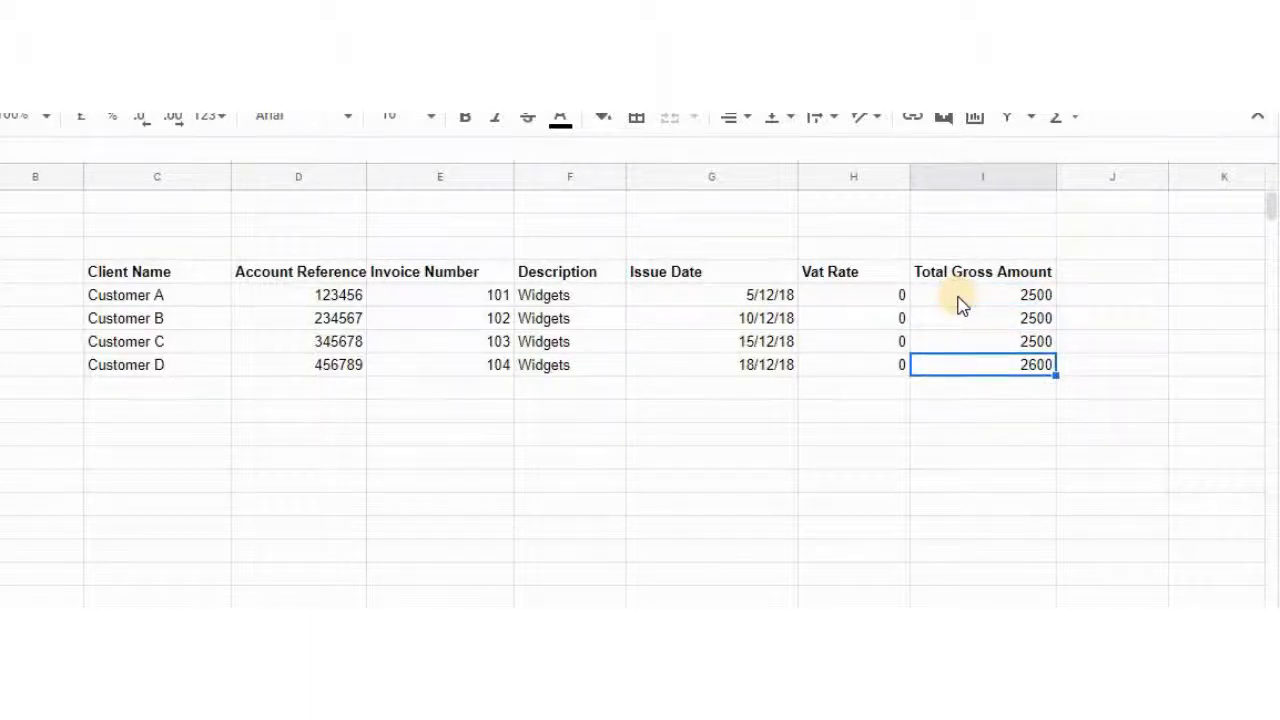
# Step: Review the gross amounts again in the spreadsheet, moving from Customer D back up to Customer A
pyautogui.press('Up')
pyautogui.press('Up')
pyautogui.press('Up')
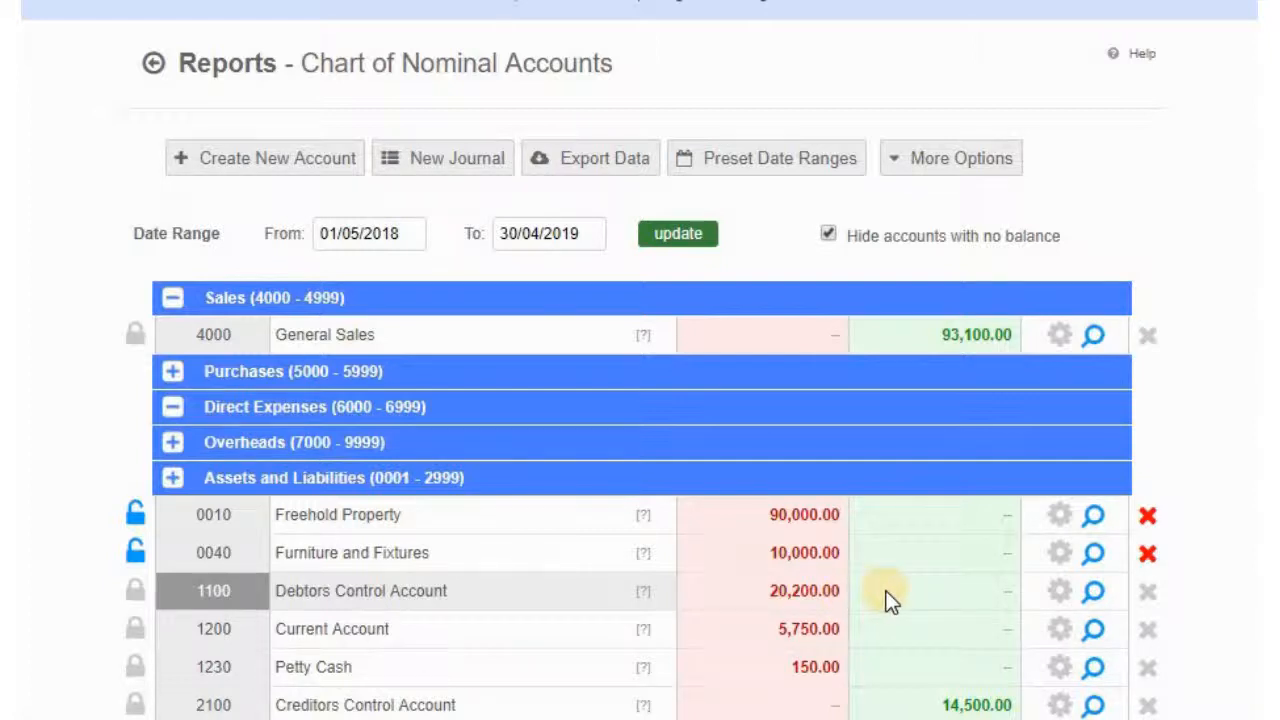
# Step: Examine the Debtors Control Account (1100) and General Sales (4000) transaction details from the Chart of Nominal Accounts
pyautogui.click(1099, 602)
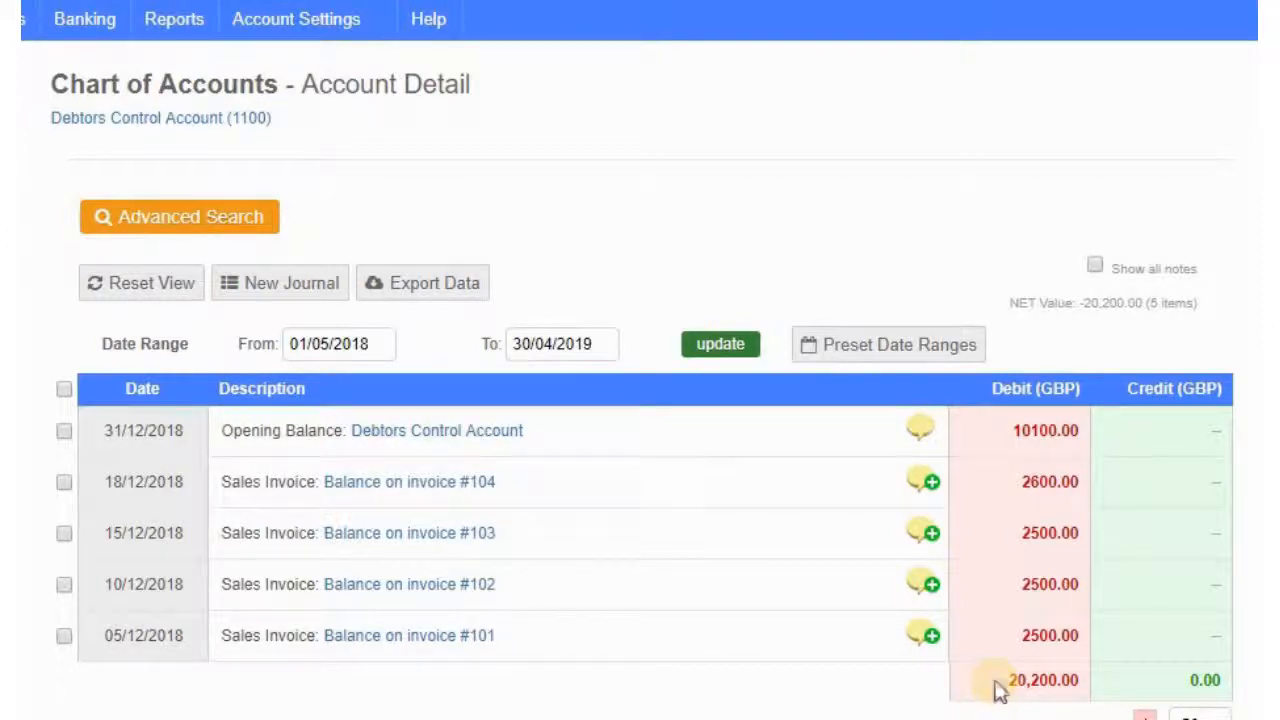
pyautogui.hotkey('alt', 'Left')
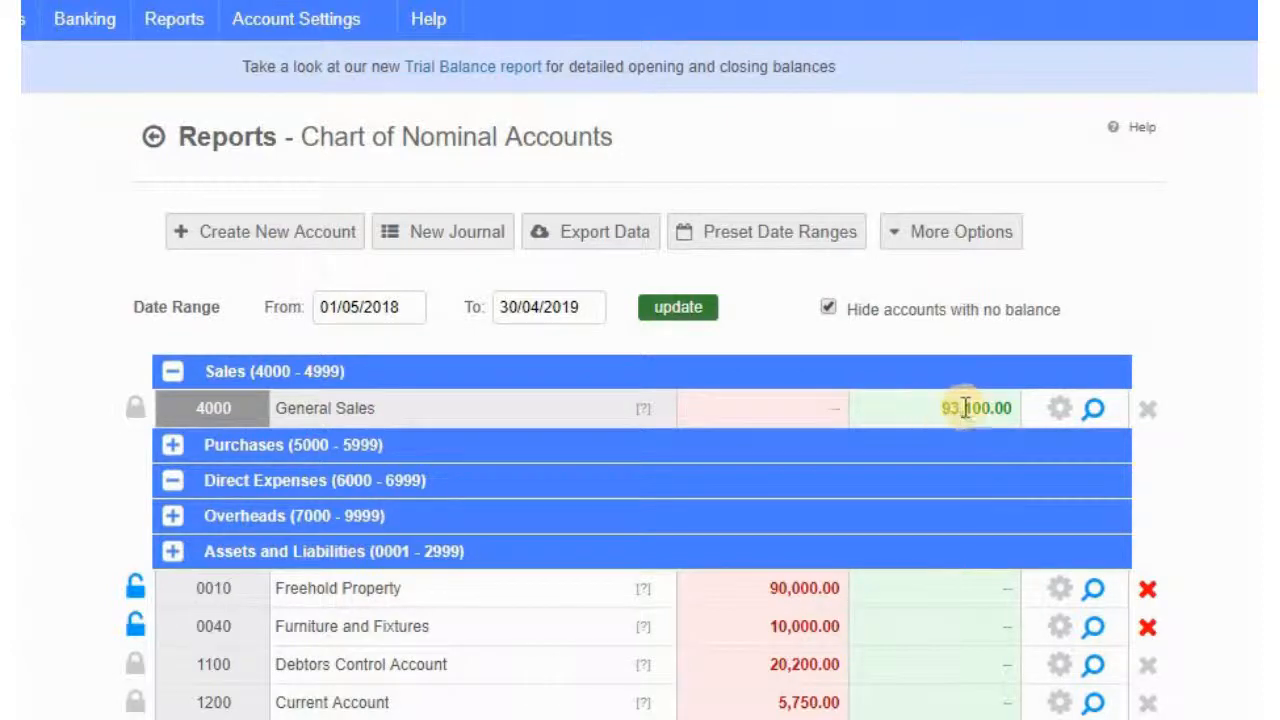
pyautogui.click(1095, 414)
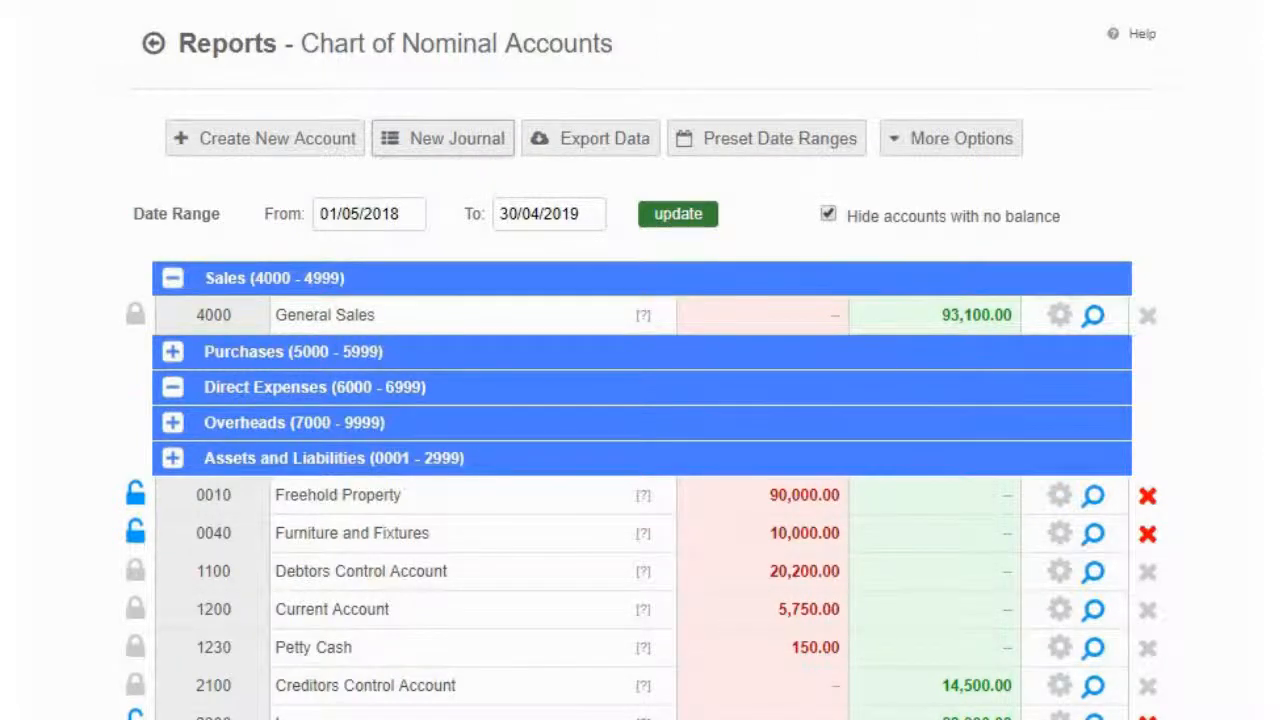
# Step: Save a journal named Correction of Opening Balances dated 31/12/2018, debiting General Sales (4000) and crediting Debtors Control Account (1100) with 10100.00
pyautogui.click(443, 139)
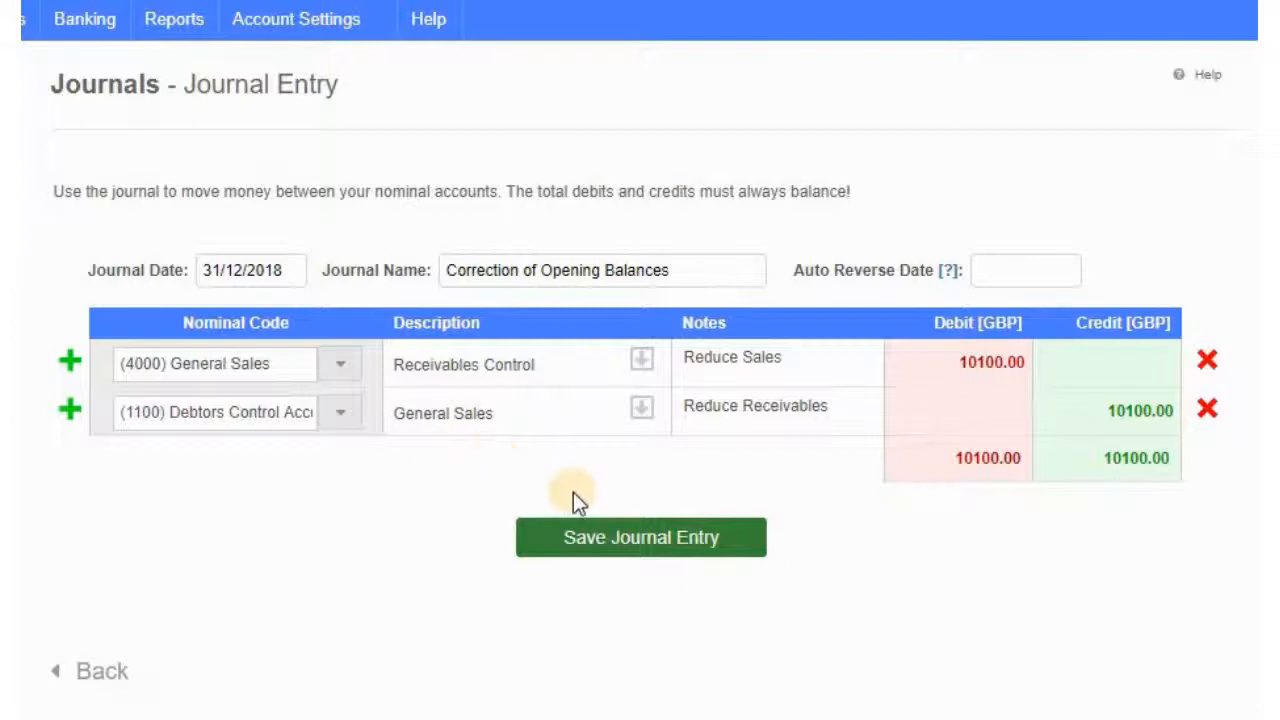
pyautogui.click(614, 538)
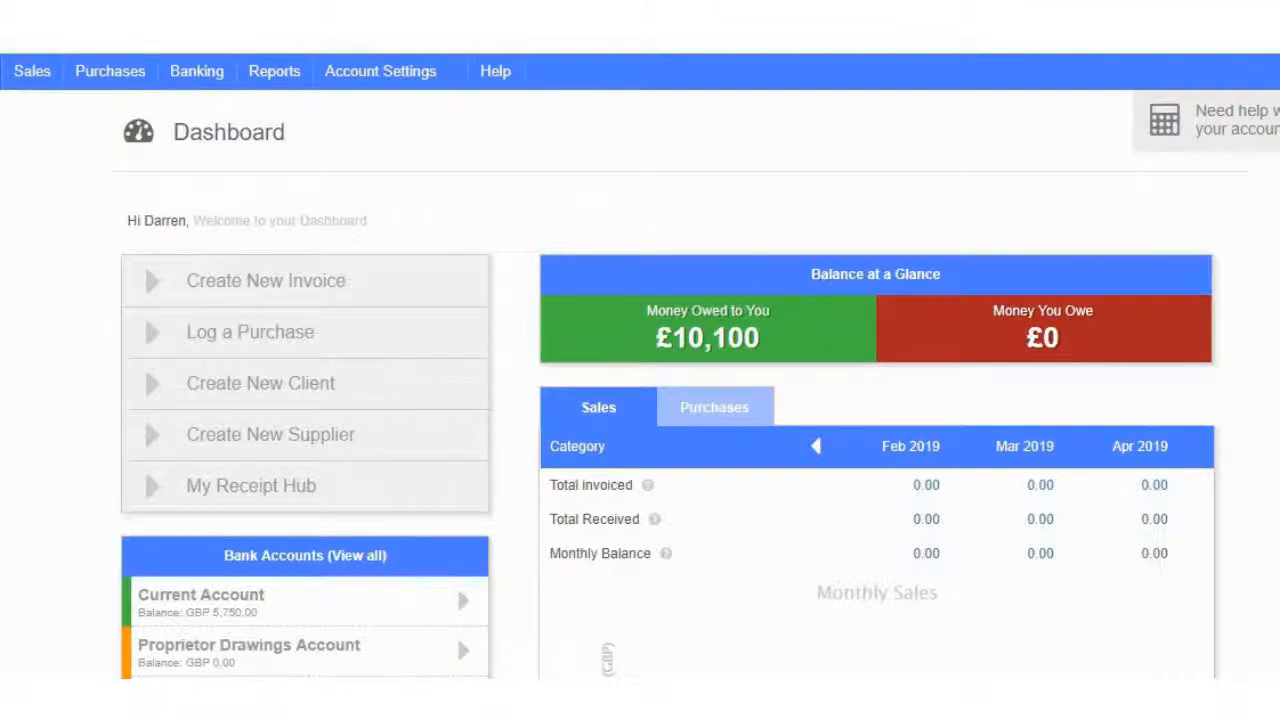
# Step: Show the sales summary back to December 2018 on the dashboard and open the outstanding invoices list
pyautogui.click(816, 446)
pyautogui.click(816, 446)
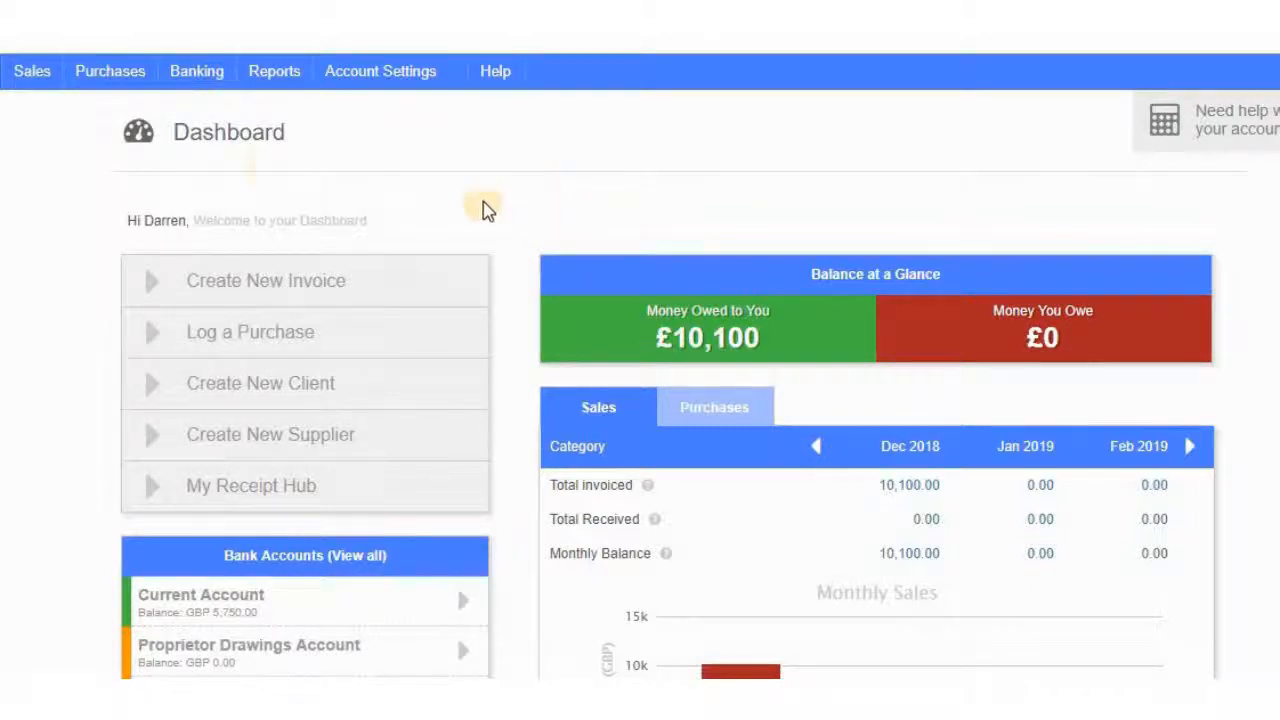
pyautogui.click(32, 72)
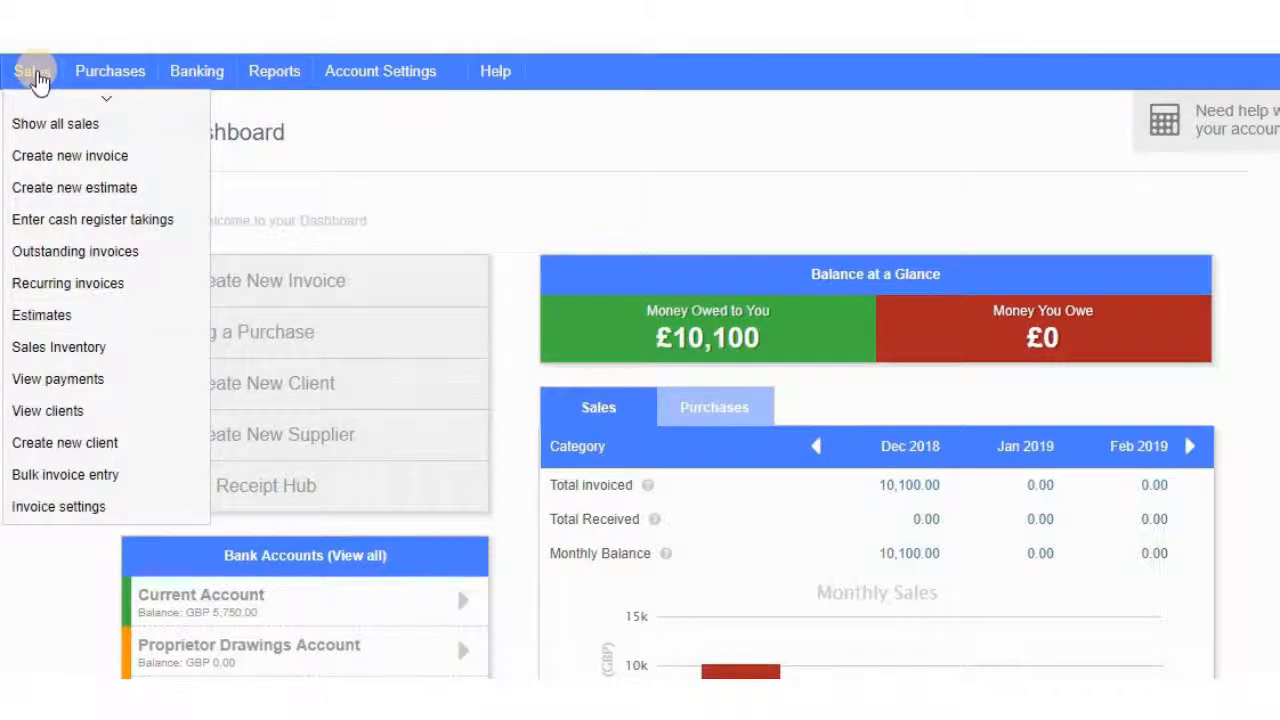
pyautogui.click(52, 257)
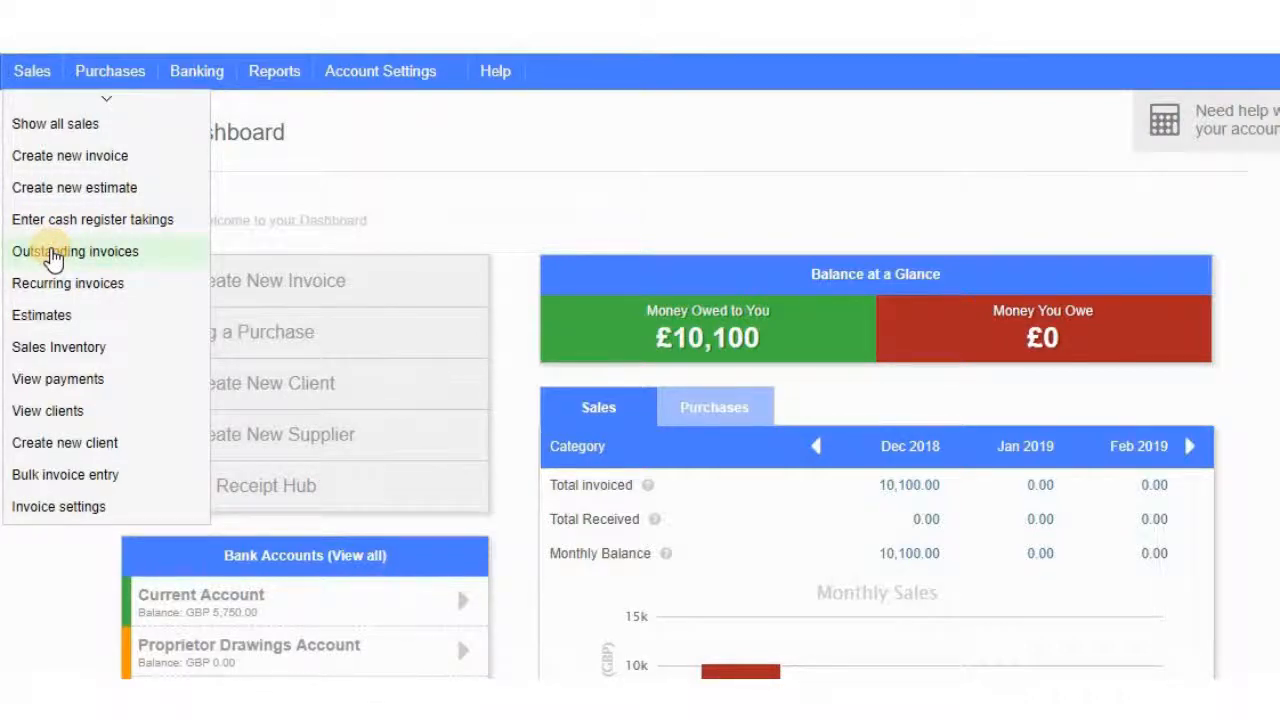